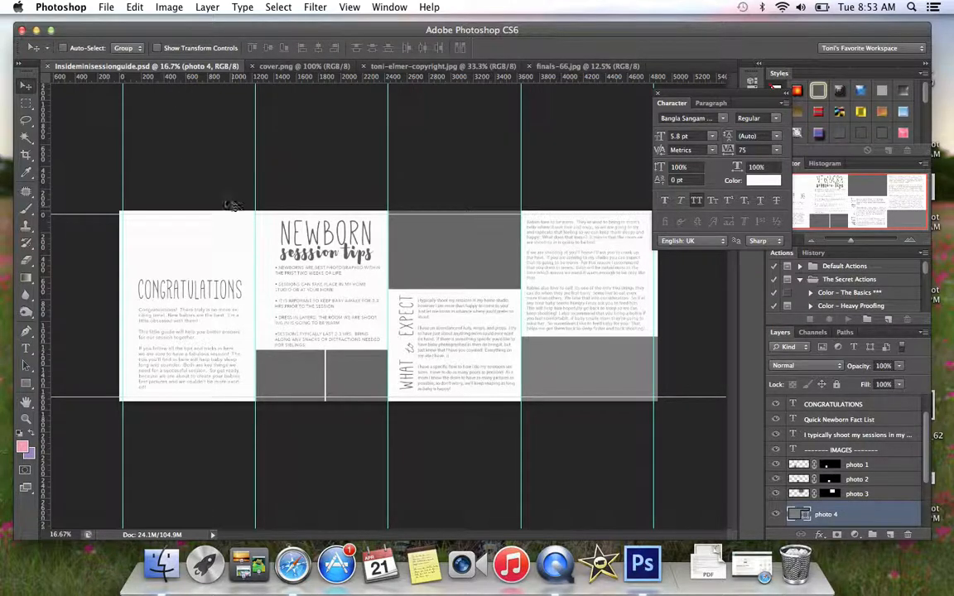
- Review the open documents, including toni-elmer-copyright.jpg and Insideminisessionguide.psd, ending on the finals-66.jpg baby photo
click(289, 65)
click(389, 66)
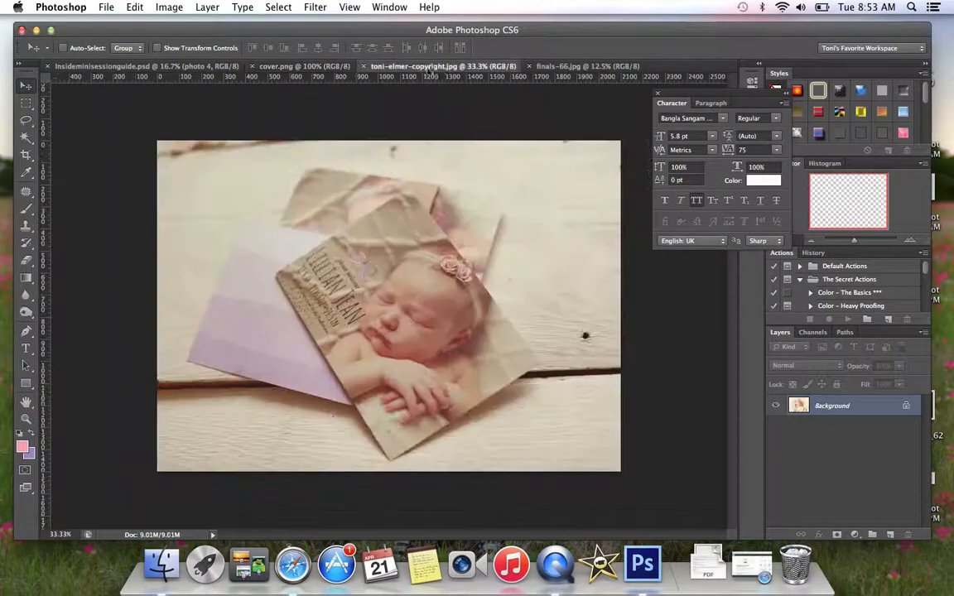
click(575, 66)
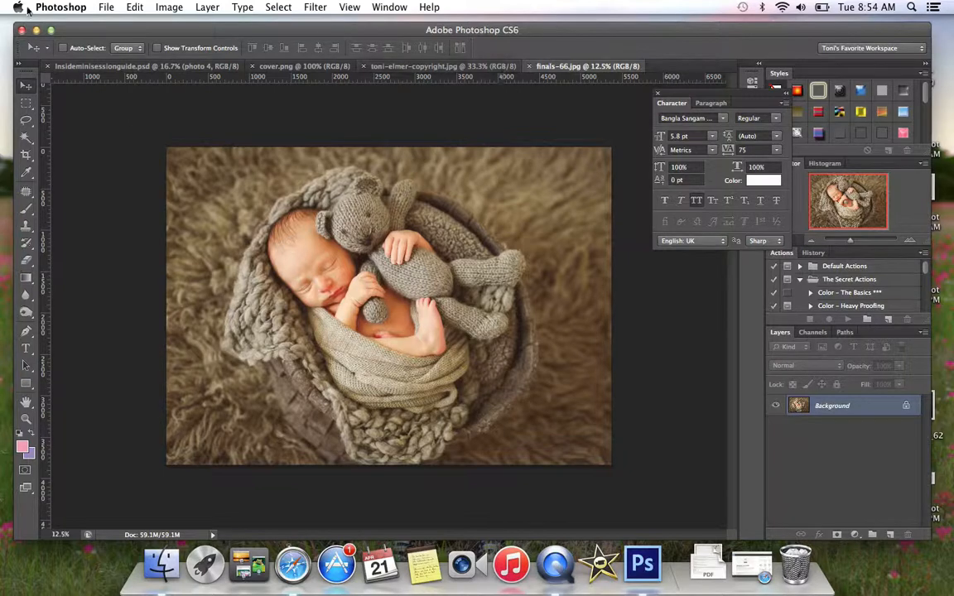
click(91, 66)
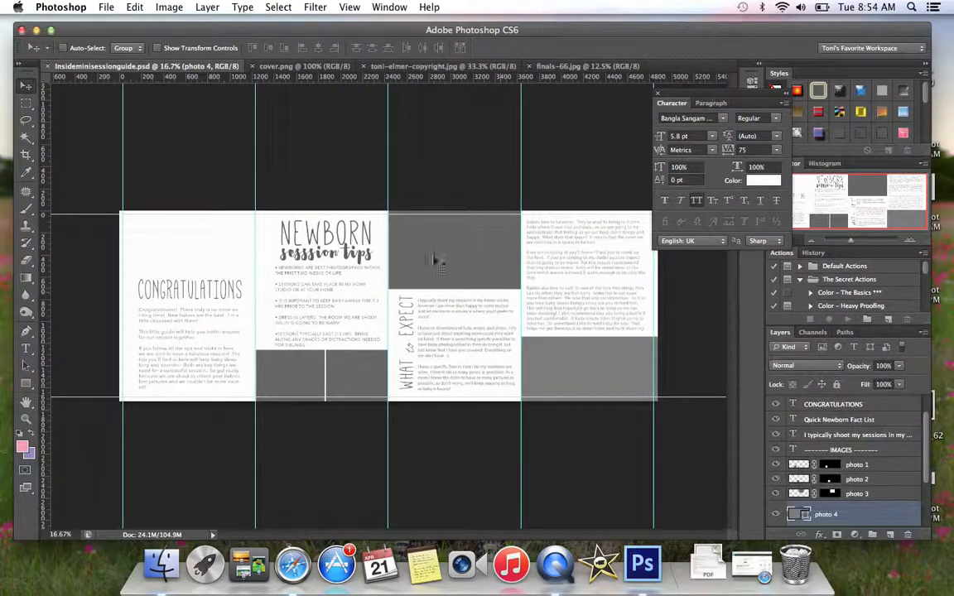
click(569, 66)
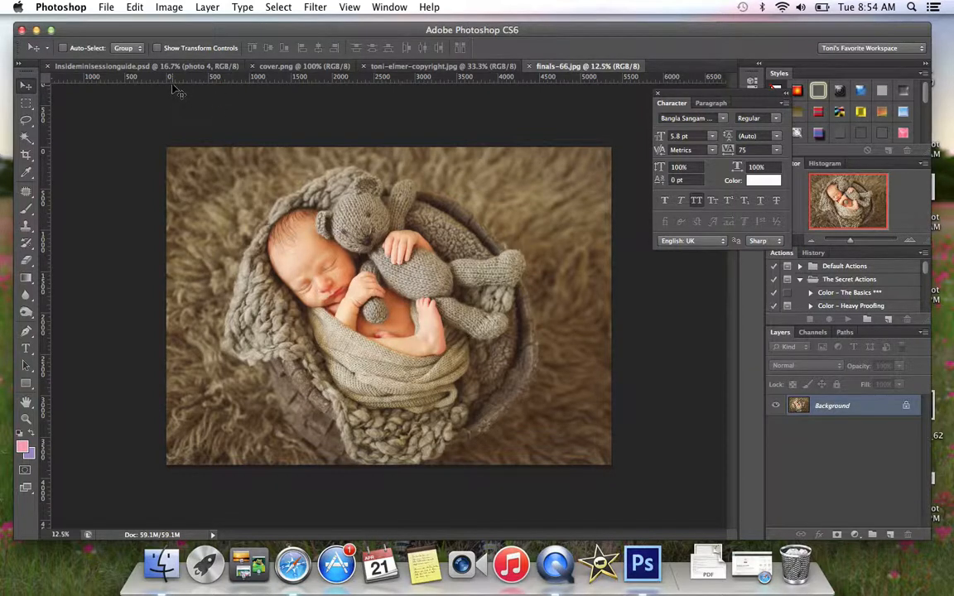
click(165, 9)
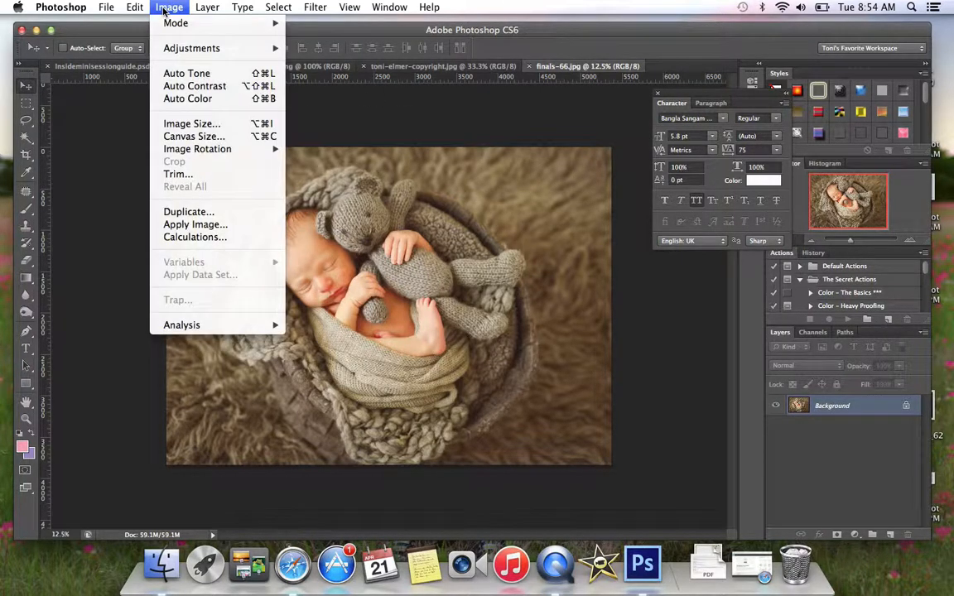
click(87, 163)
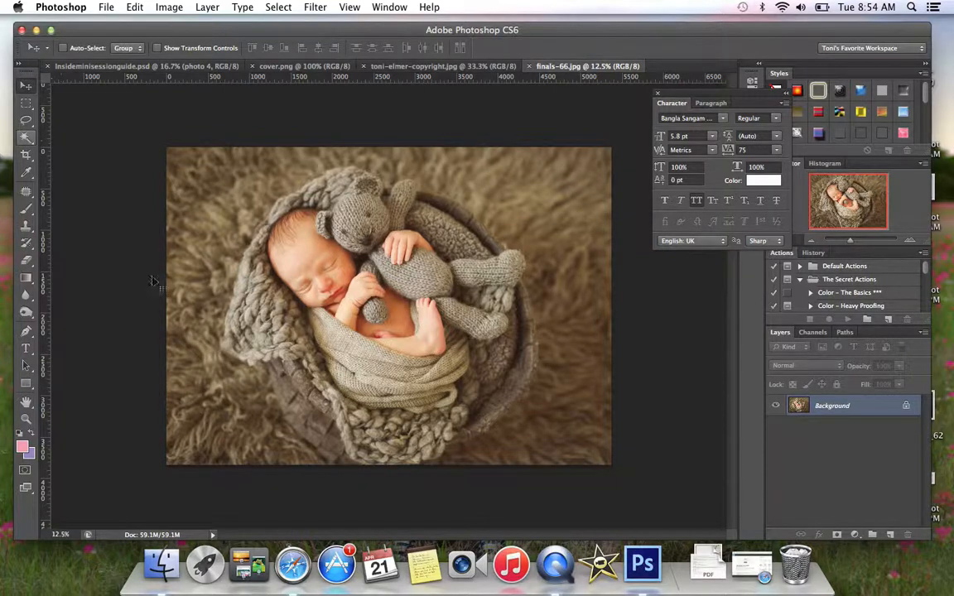
- Select the teddy bear's knitted body and legs with the Magic Wand at tolerance 32, adding each area to the selection
click(27, 139)
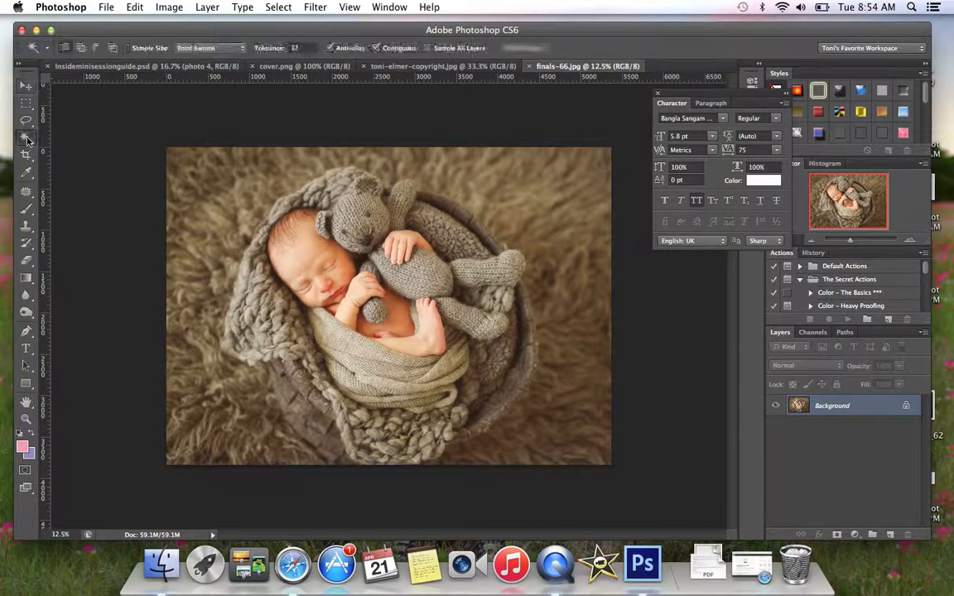
click(408, 287)
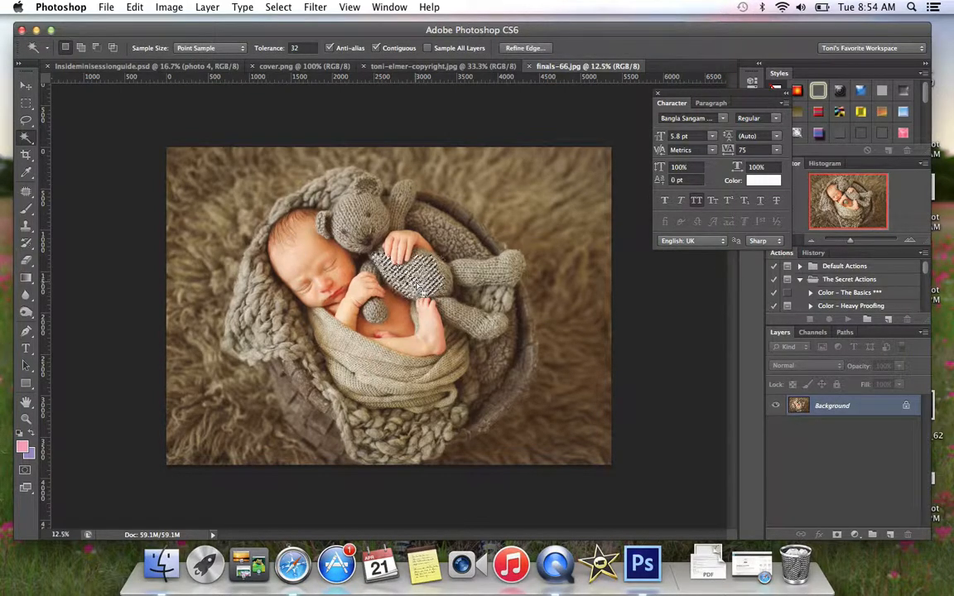
shift+click(474, 275)
shift+click(484, 308)
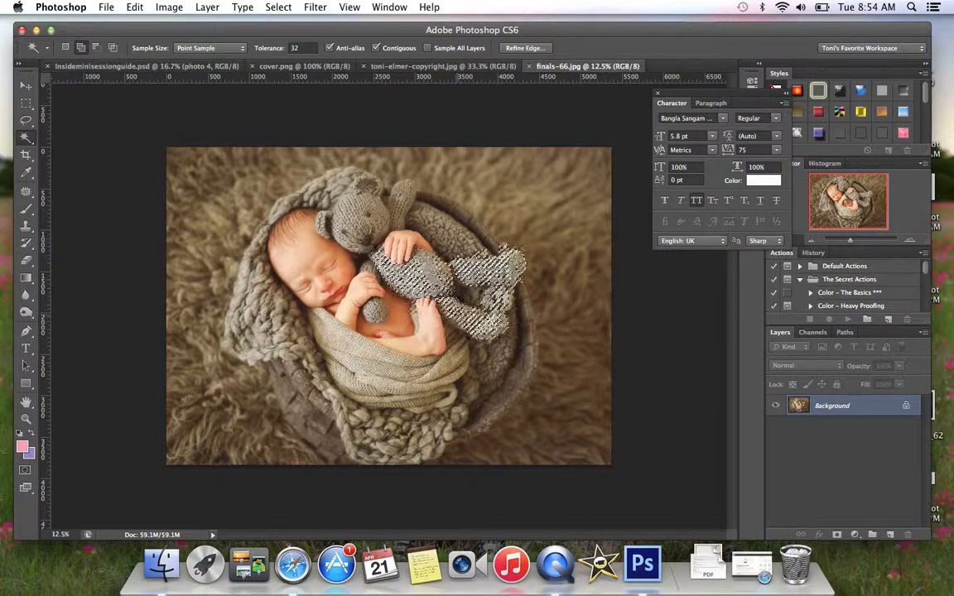
- Try Magic Wand selections on the knitted blanket edge and the fur rug, subtracting part of the rug, and clear the selection
click(240, 273)
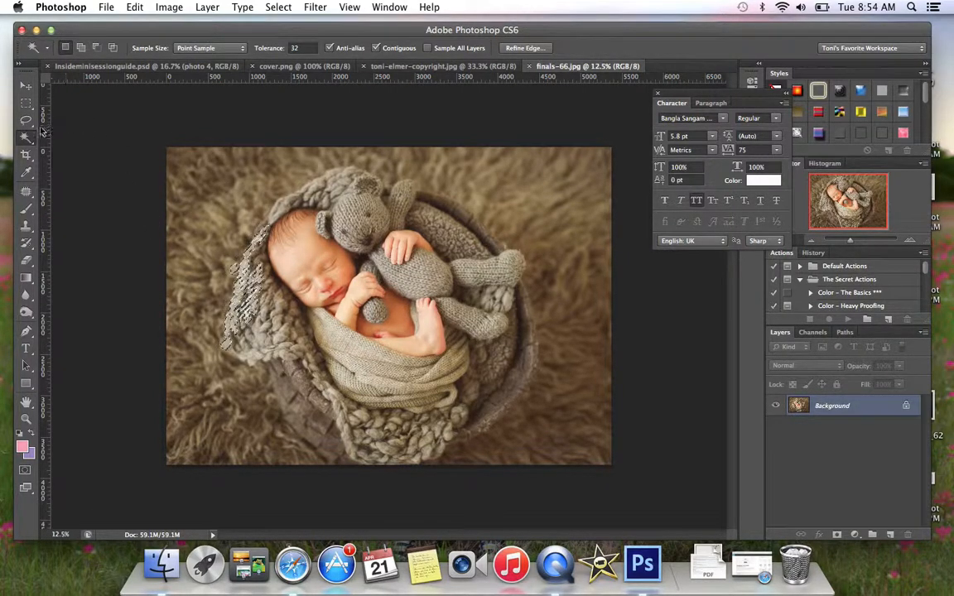
click(195, 171)
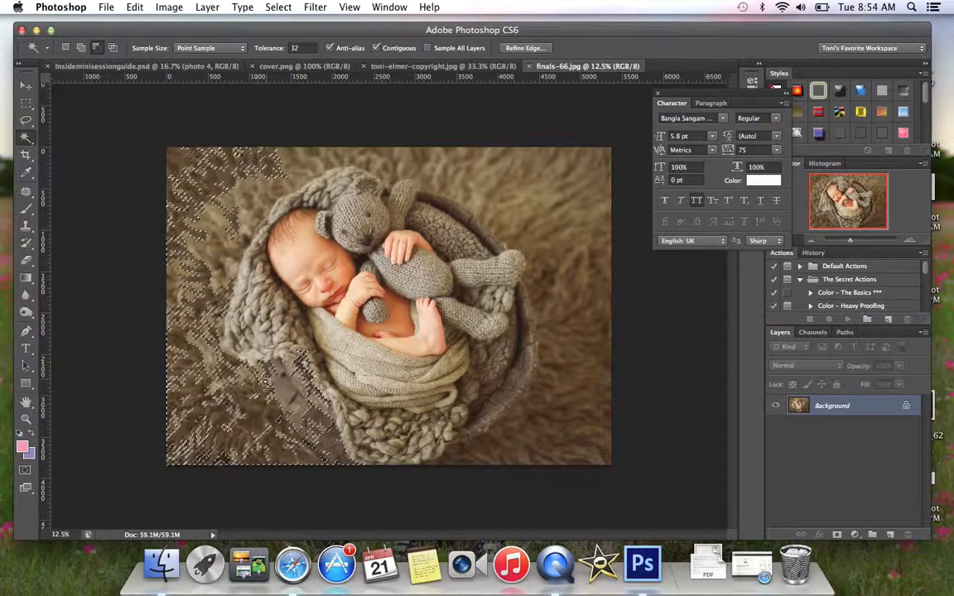
alt+click(260, 403)
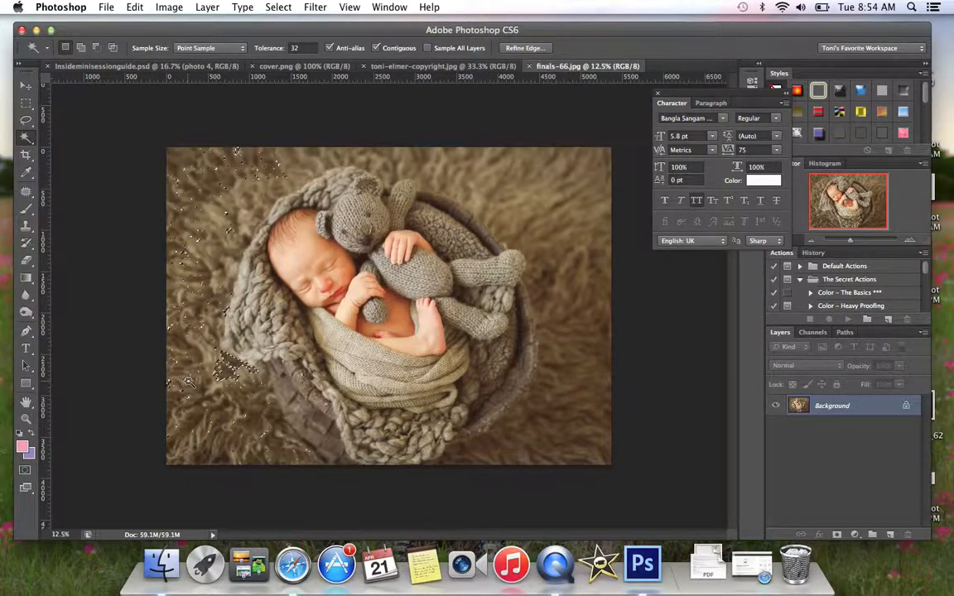
click(26, 88)
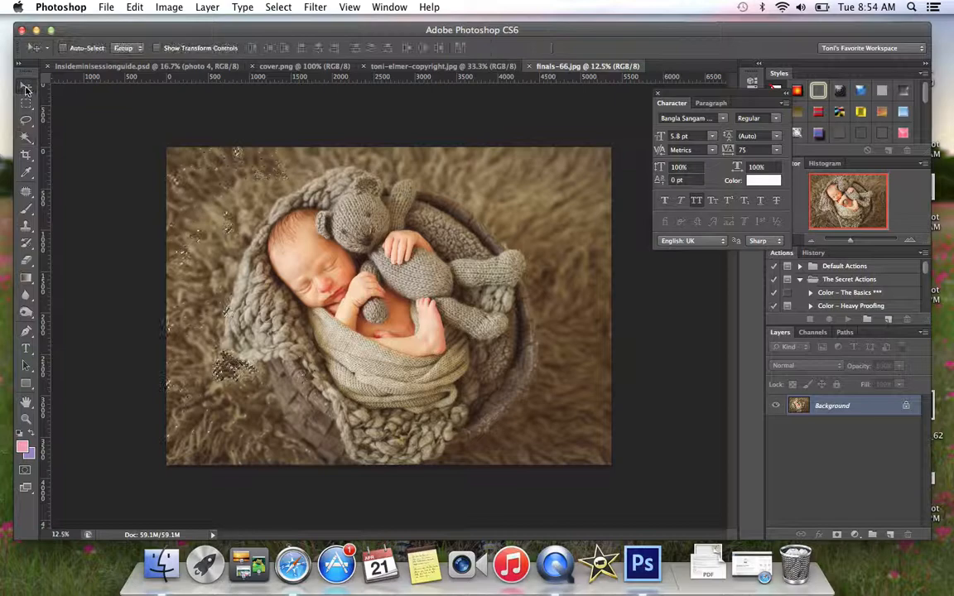
click(26, 137)
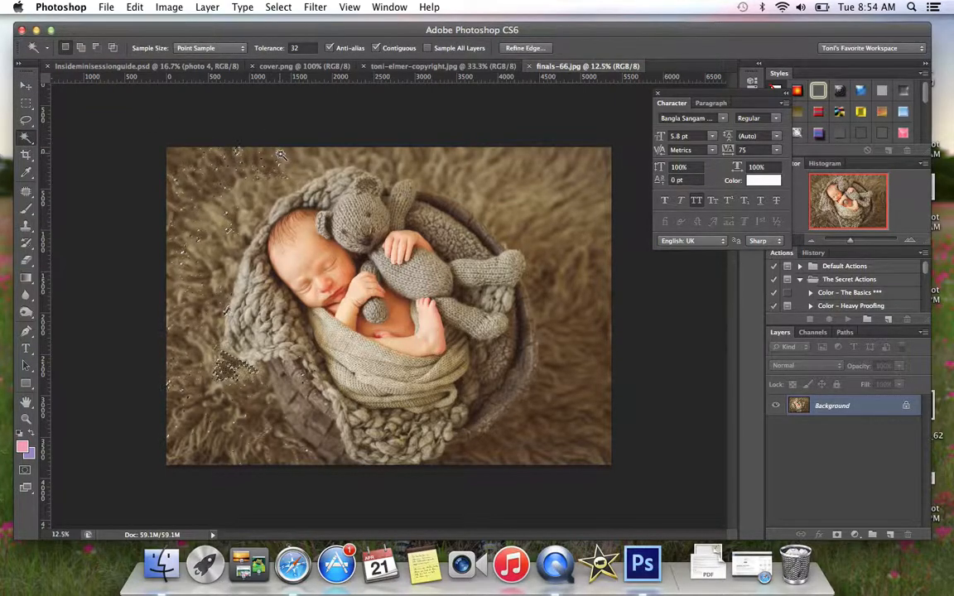
click(284, 160)
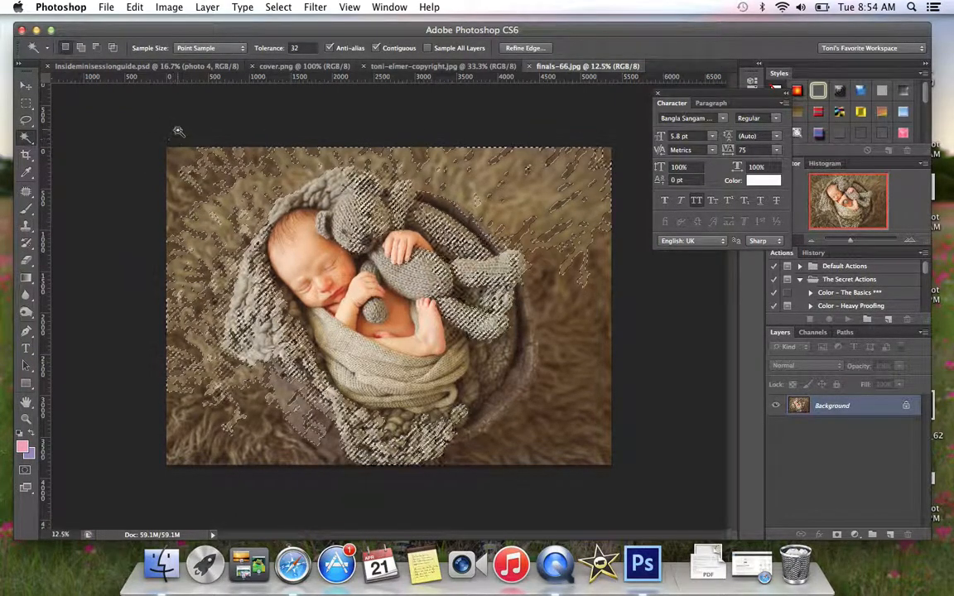
click(157, 113)
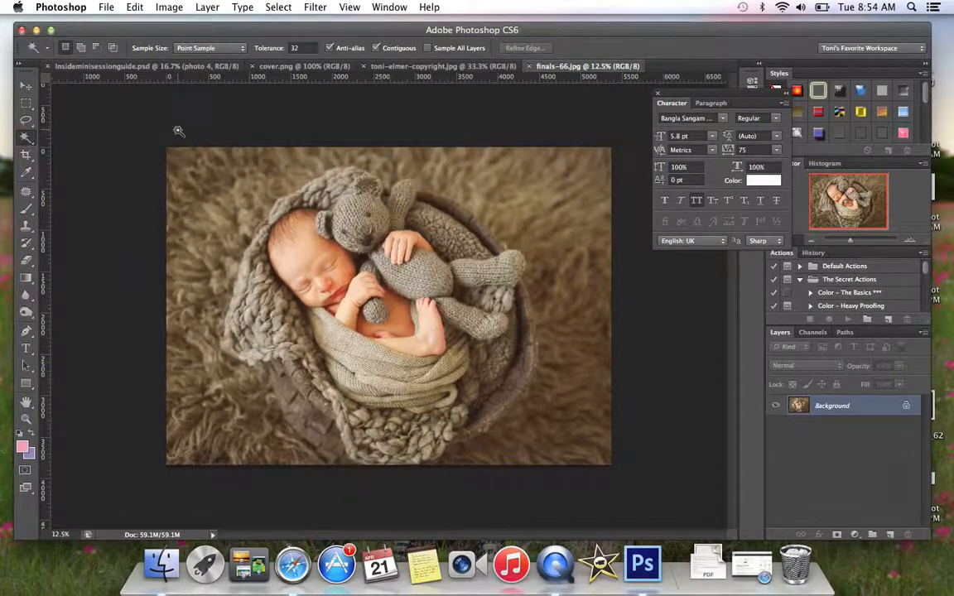
- Sample foreground colours with the Eyedropper from the fur rug, the baby's wrap area and finally the knitted blanket
click(27, 175)
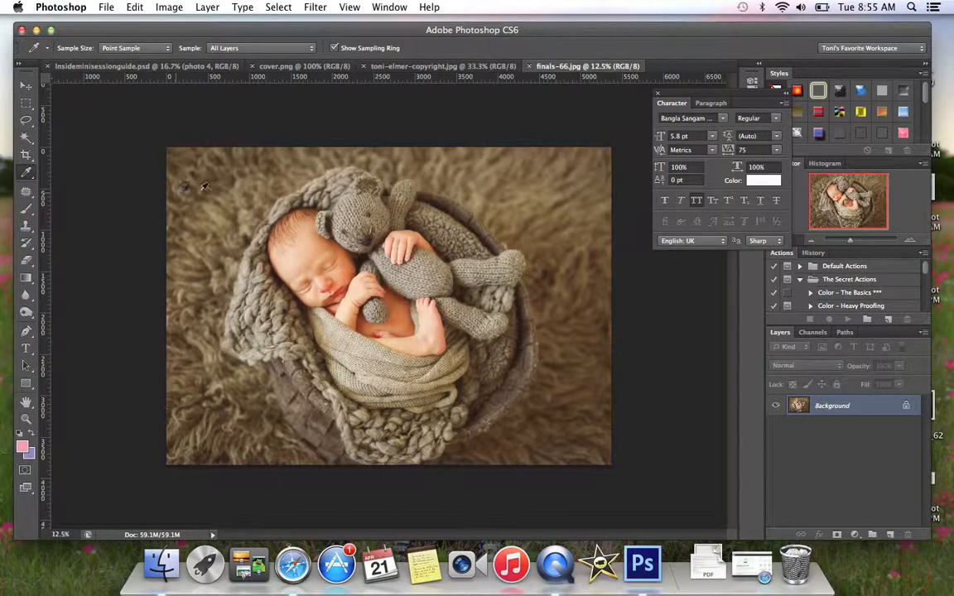
click(176, 167)
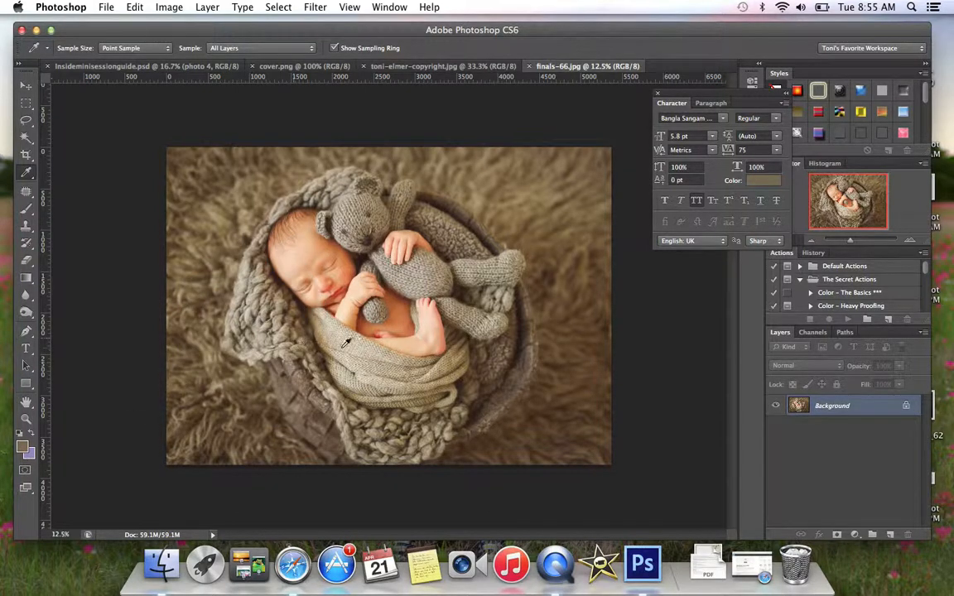
click(313, 312)
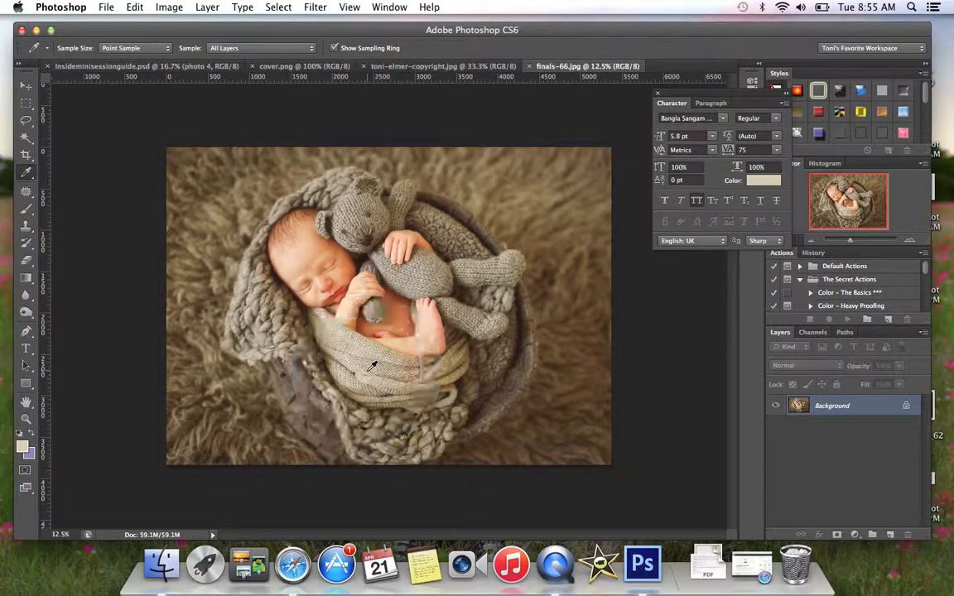
click(251, 330)
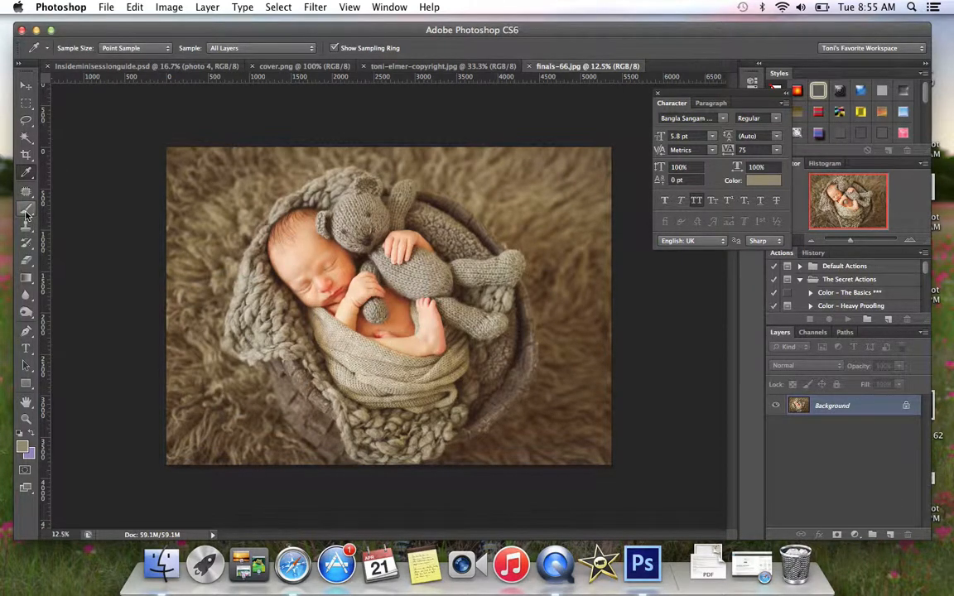
- Look at the Clone Stamp tool and the Dodge, Burn and Sponge tool group, and return to the Move tool
click(26, 226)
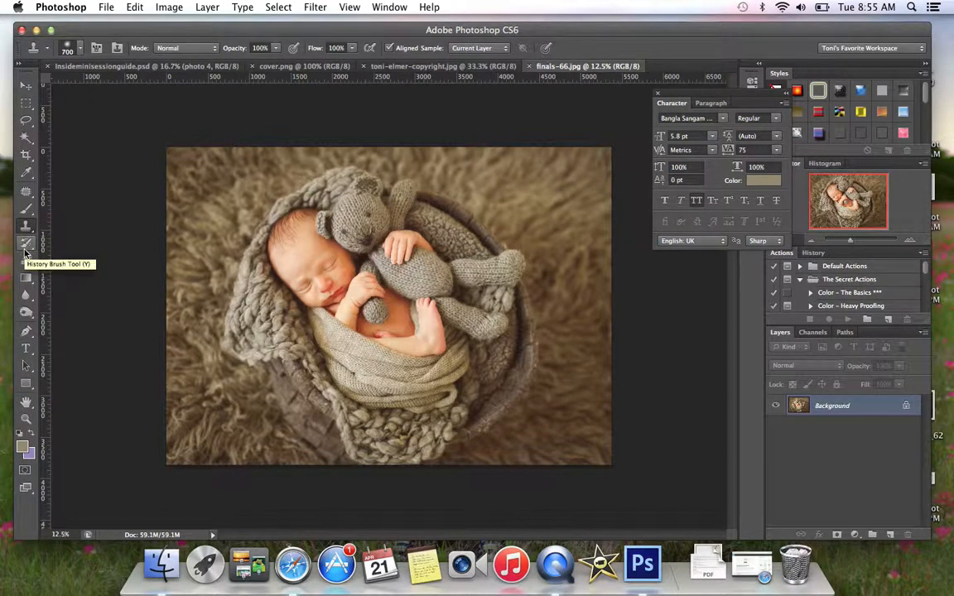
click(26, 314)
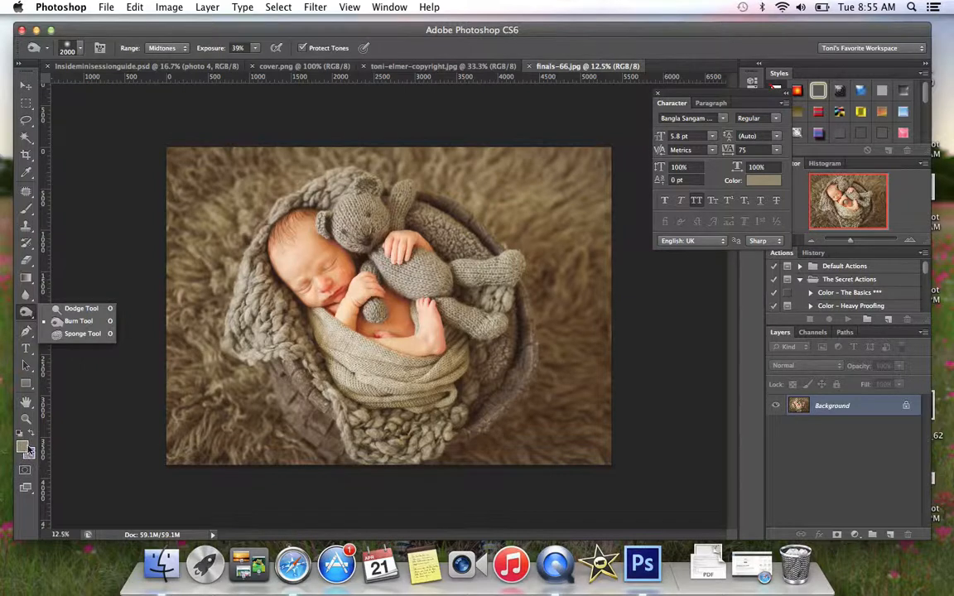
click(28, 87)
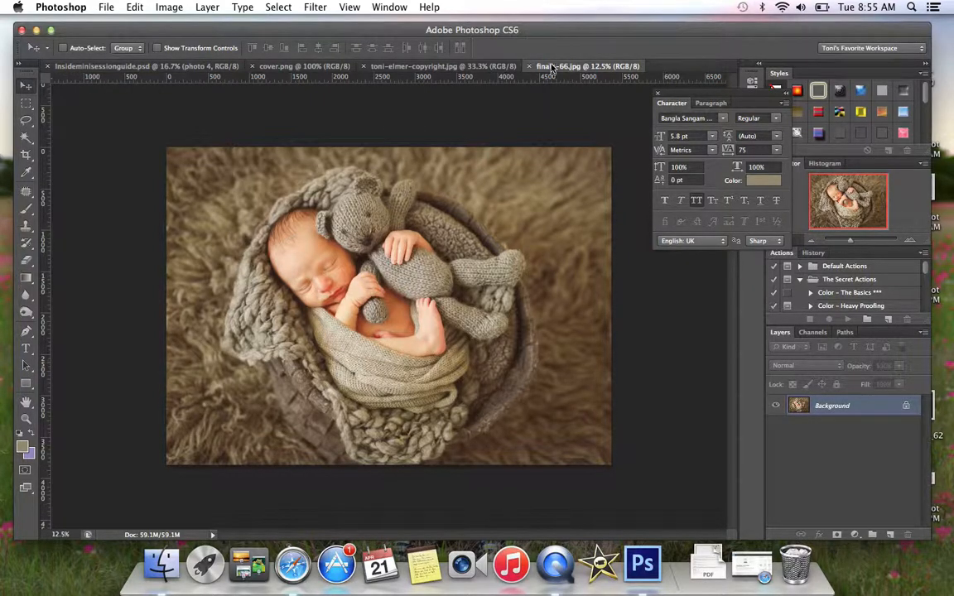
- Resize the finals-66.jpg photo to 4 inches wide at 300 pixels/inch with its proportions constrained
click(168, 8)
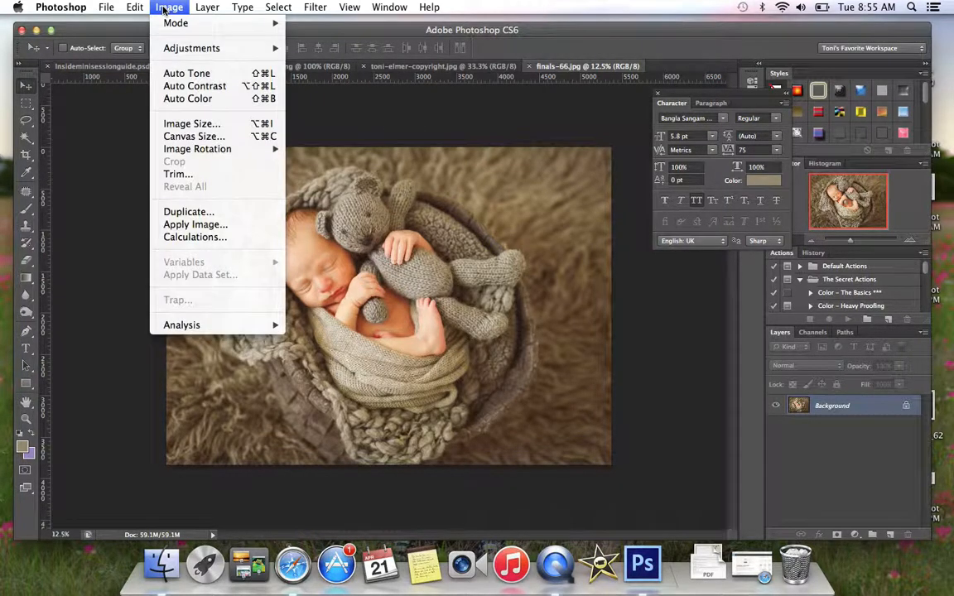
click(172, 121)
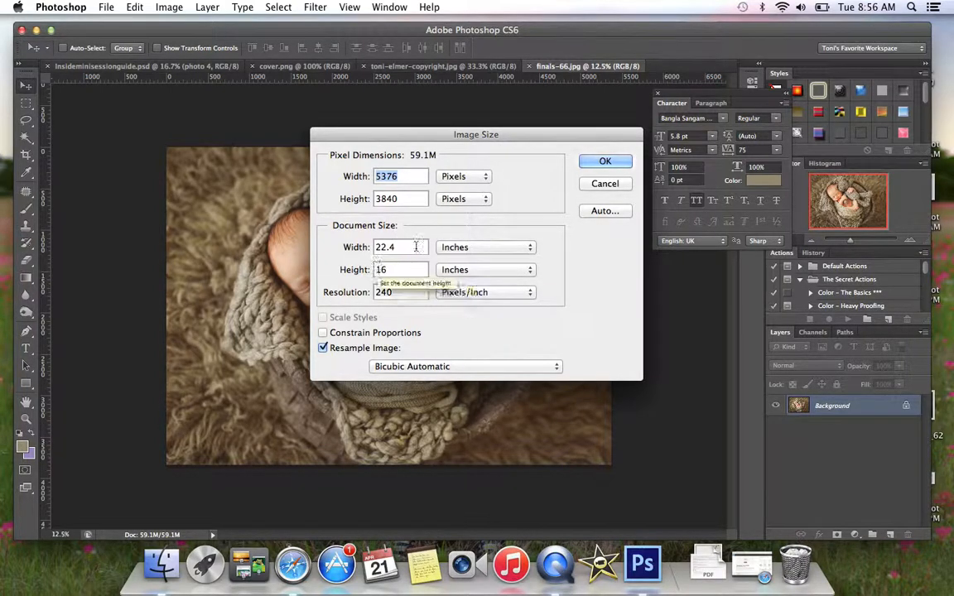
drag(407, 246, 278, 249)
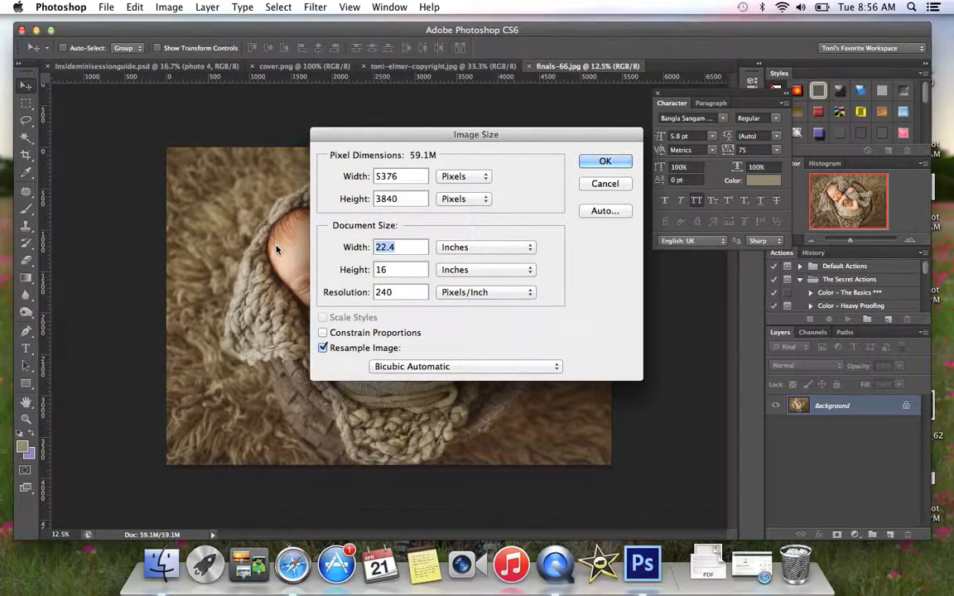
text(4)
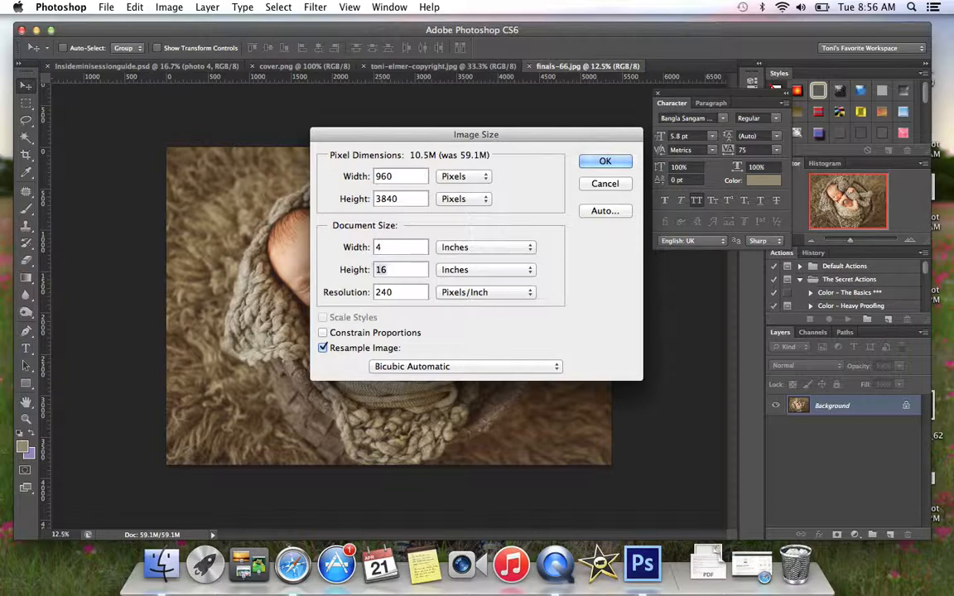
click(324, 333)
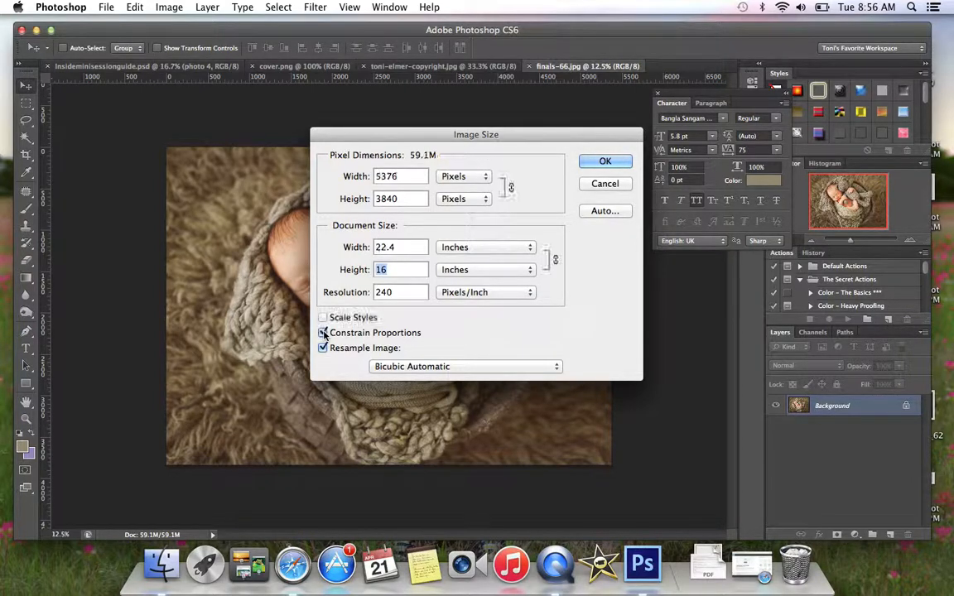
double_click(411, 248)
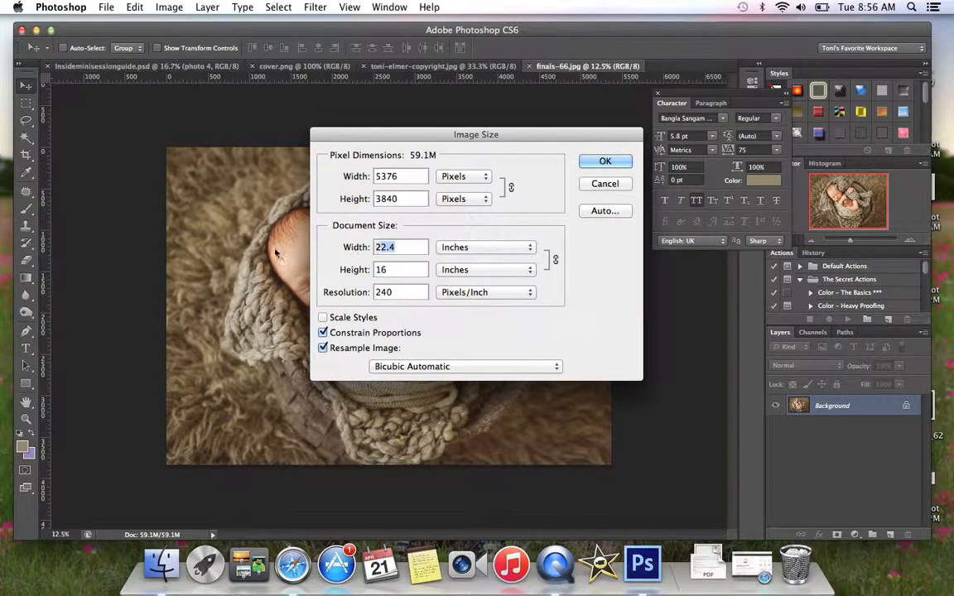
text(4)
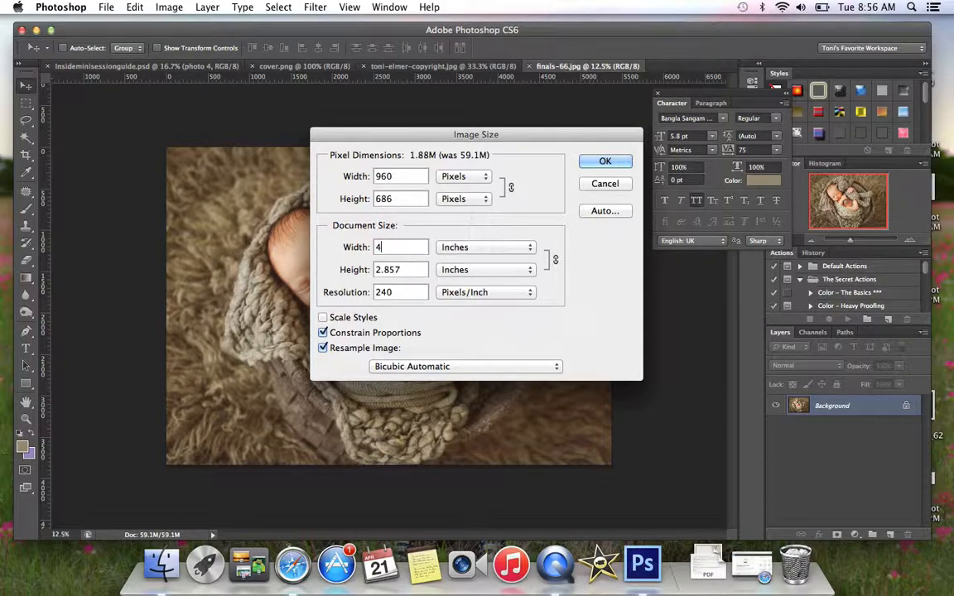
double_click(391, 293)
text(300)
key(Return)
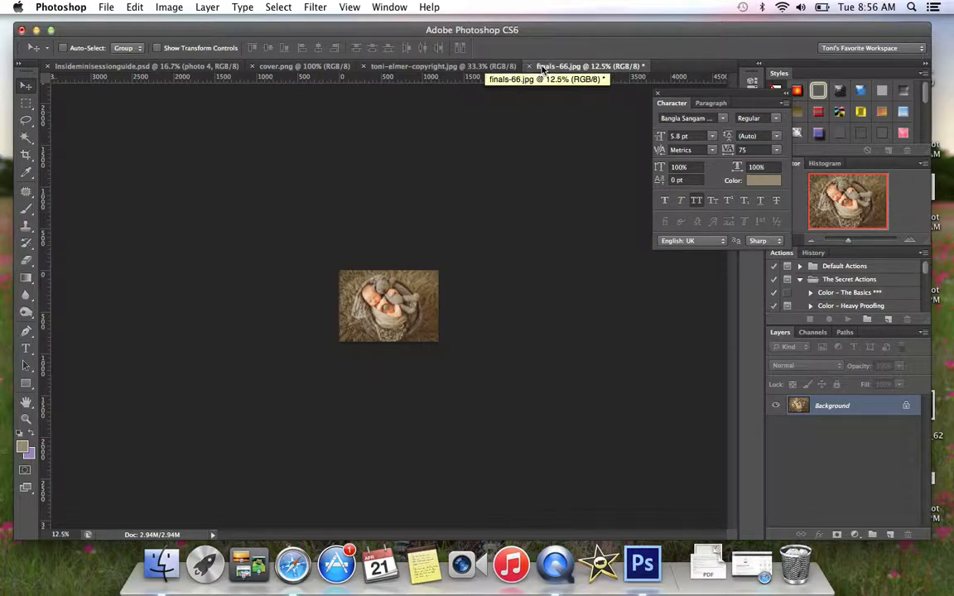
- Float the finals-66.jpg window and copy its photo onto the upper placeholder of the third panel in Insideminisessionguide.psd
drag(546, 73, 532, 24)
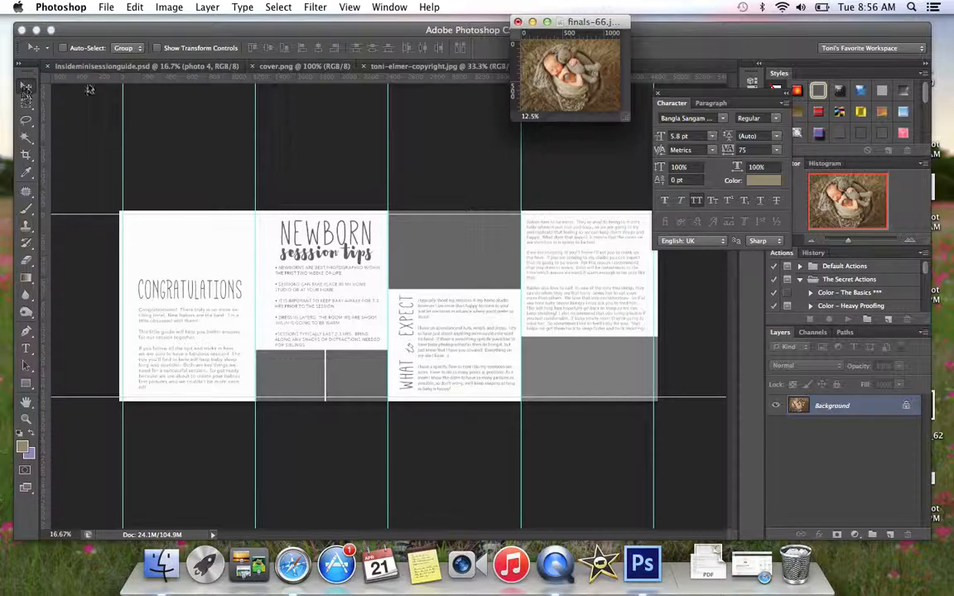
drag(447, 233, 461, 282)
drag(462, 278, 477, 283)
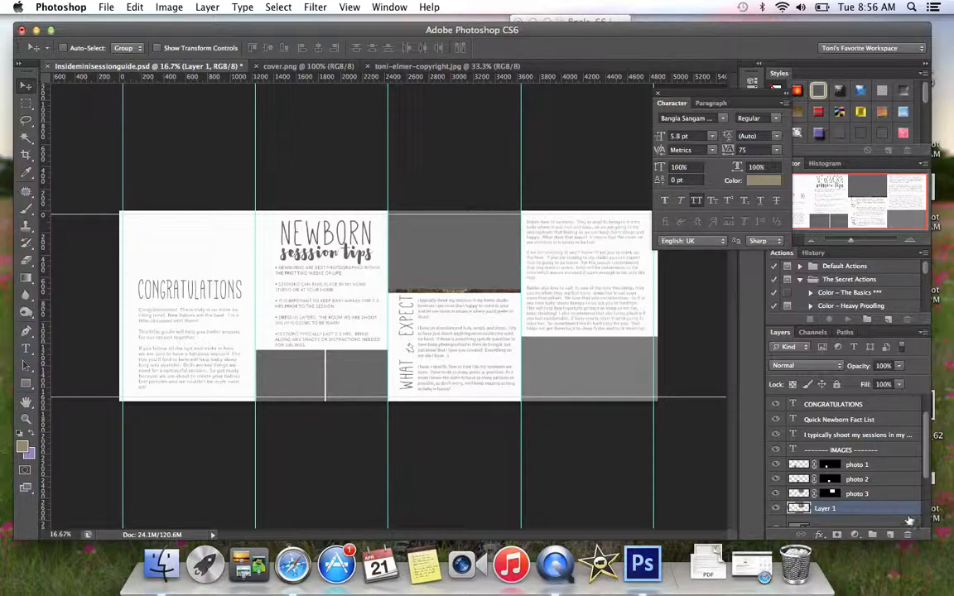
- Move the baby photo's layer directly above photo 3, clip it to that placeholder and reposition the photo within the frame
drag(896, 511, 894, 492)
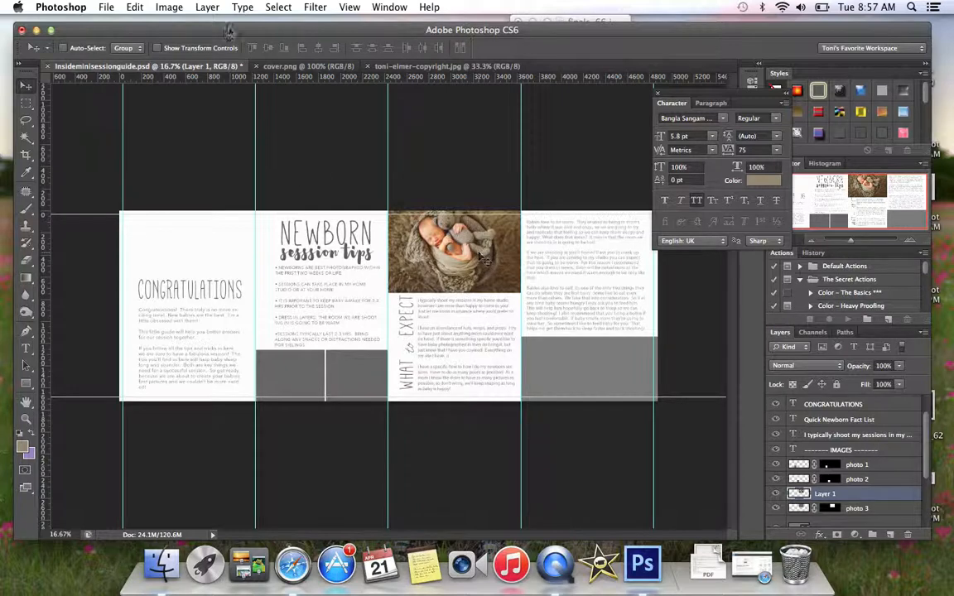
click(209, 7)
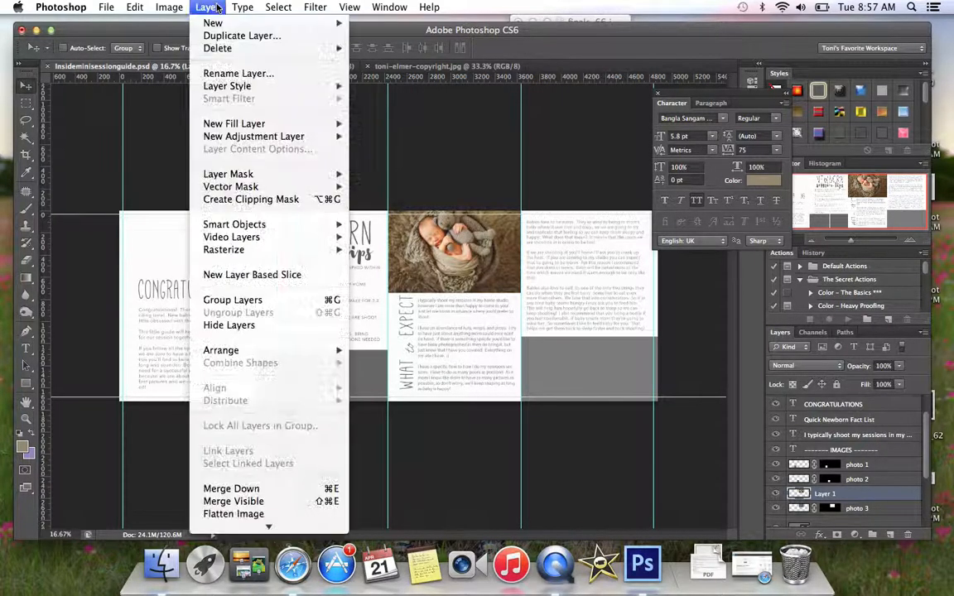
click(246, 199)
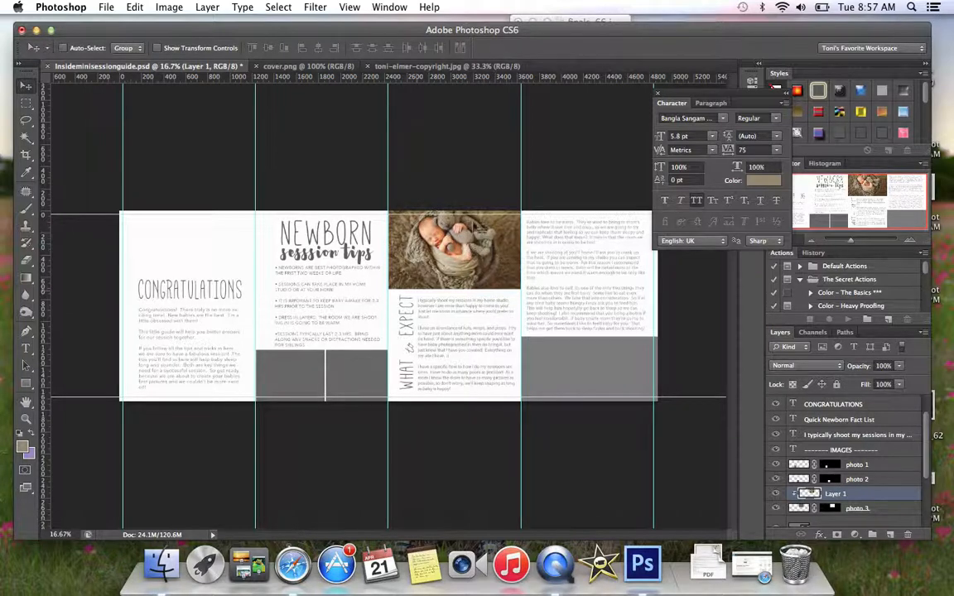
drag(462, 245, 458, 244)
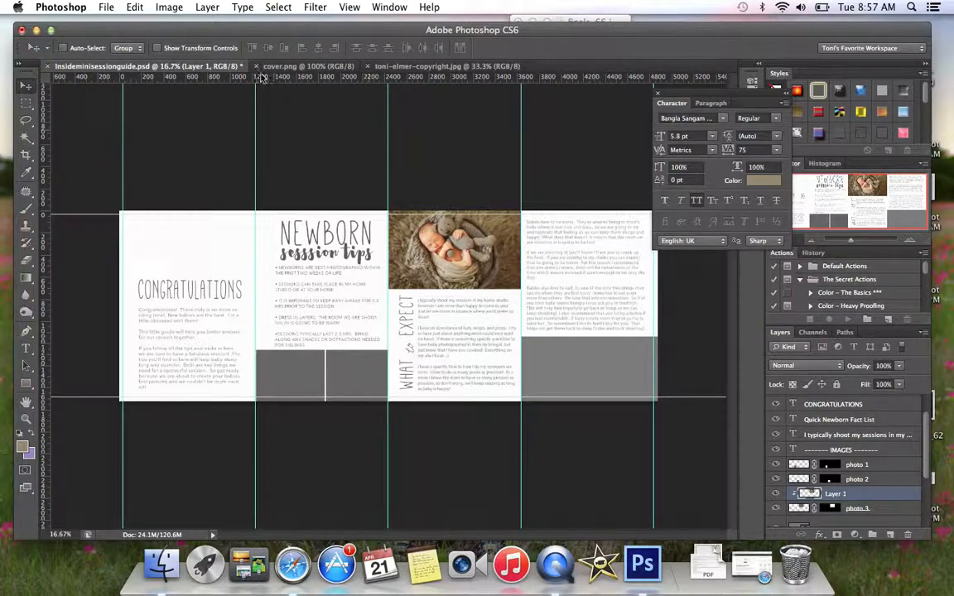
- Resize the open photo of the birth announcement cards to 2.5 inches wide at 300 pixels/inch with its proportions constrained
click(396, 67)
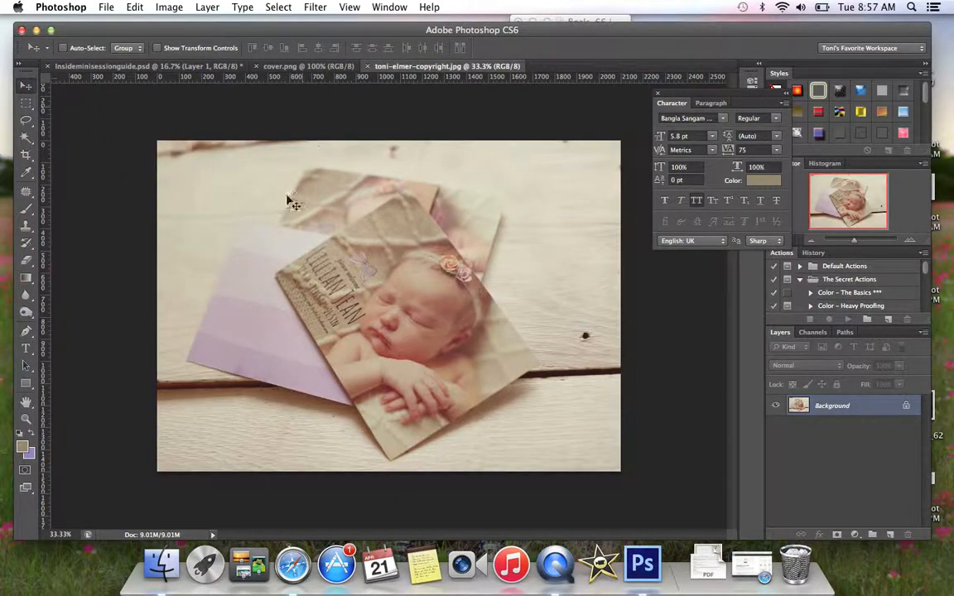
click(158, 68)
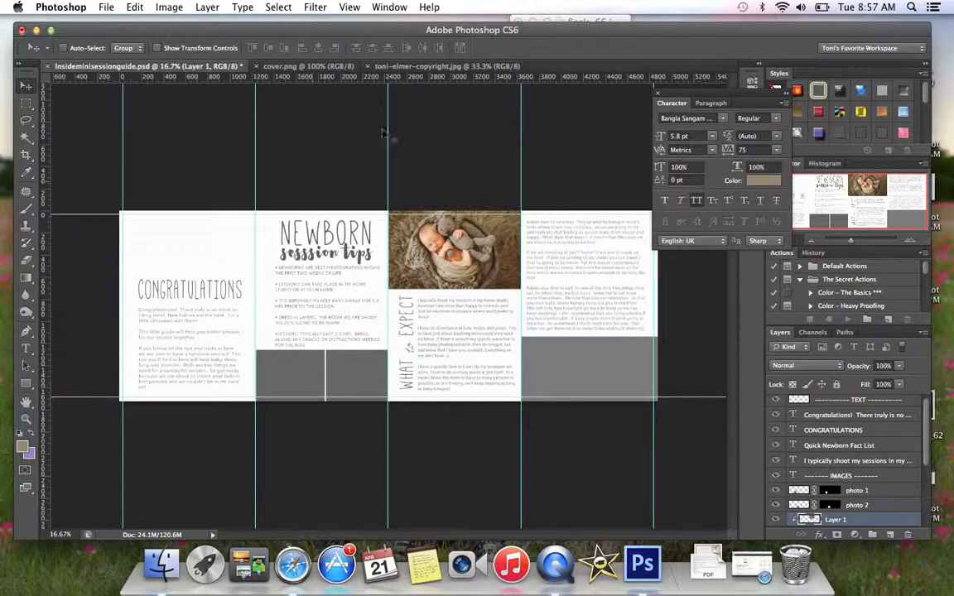
click(389, 66)
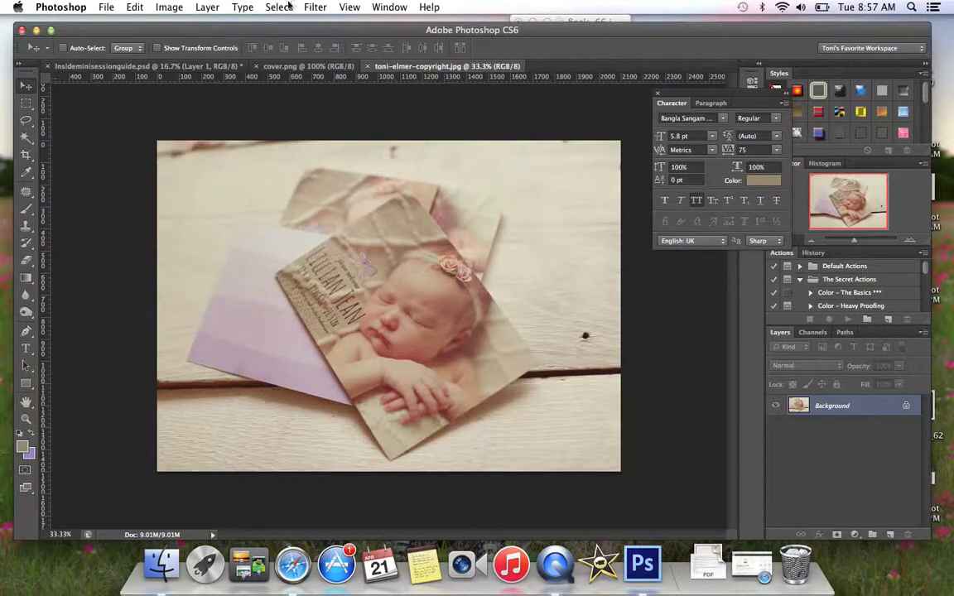
click(170, 7)
click(187, 116)
drag(394, 248, 327, 253)
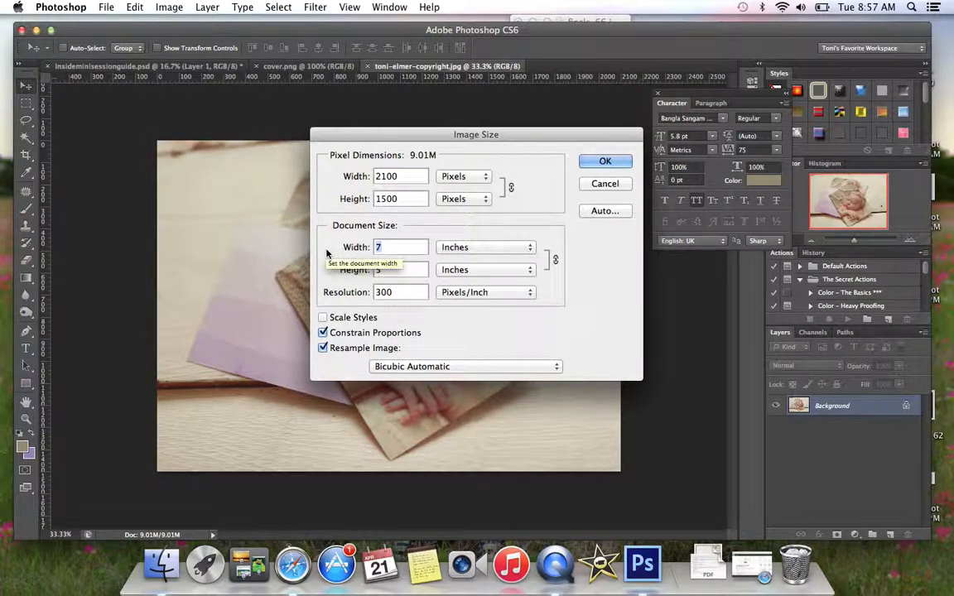
text(2.5)
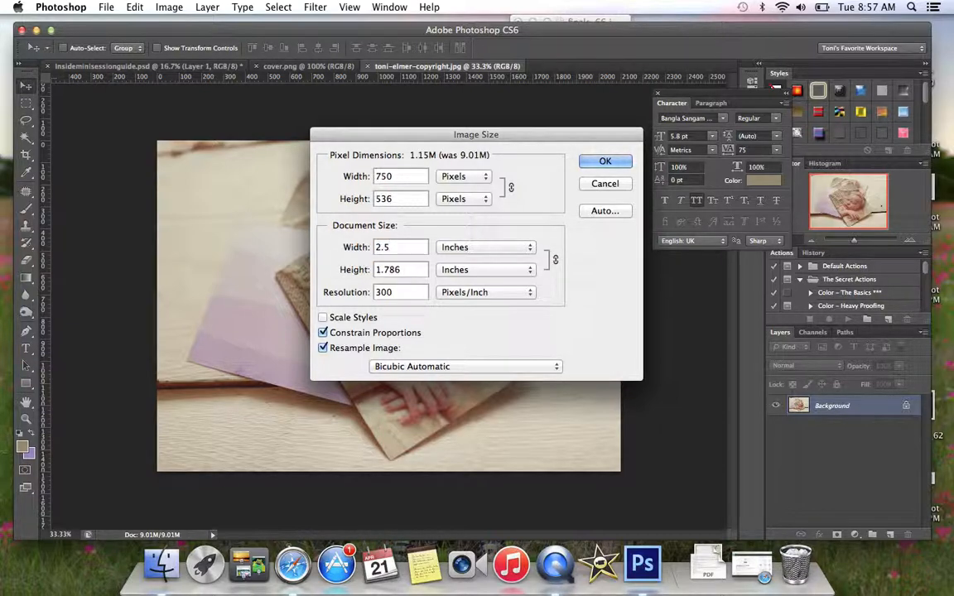
key(Return)
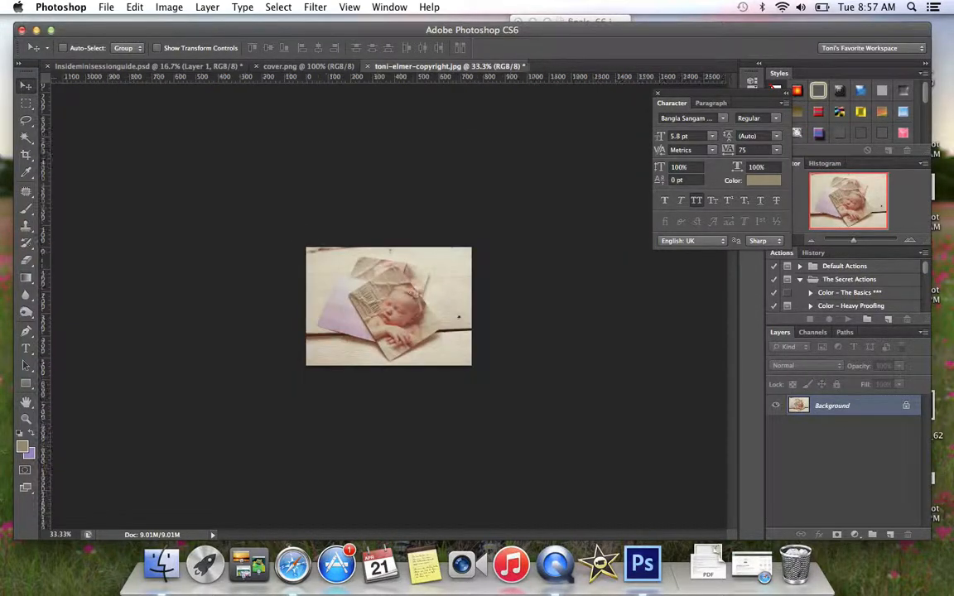
- Float the announcement card photo's window and copy the photo onto the second panel's lower-left placeholder in Insideminisessionguide.psd
drag(398, 67, 372, 21)
drag(418, 114, 315, 363)
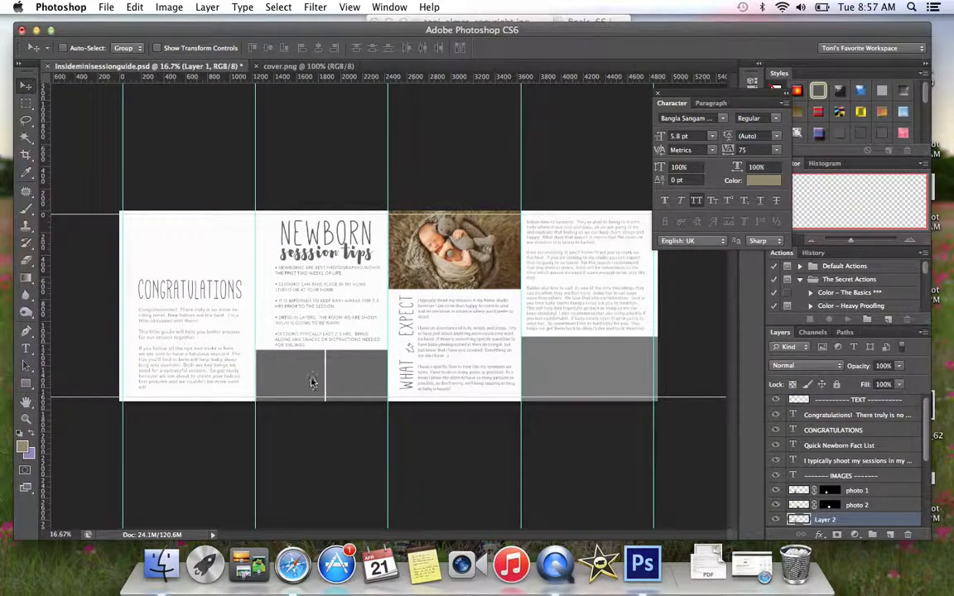
mouse_move(297, 373)
mouse_down()
mouse_move(281, 374)
mouse_move(297, 370)
mouse_up()
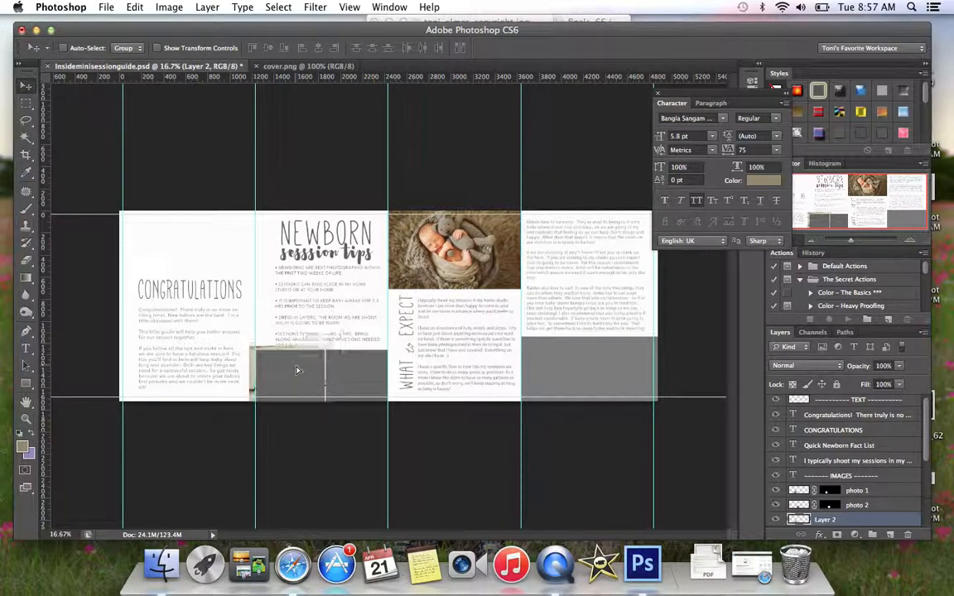
- Move the announcement card photo's layer directly above photo 1 and clip it to that placeholder
drag(887, 522, 828, 485)
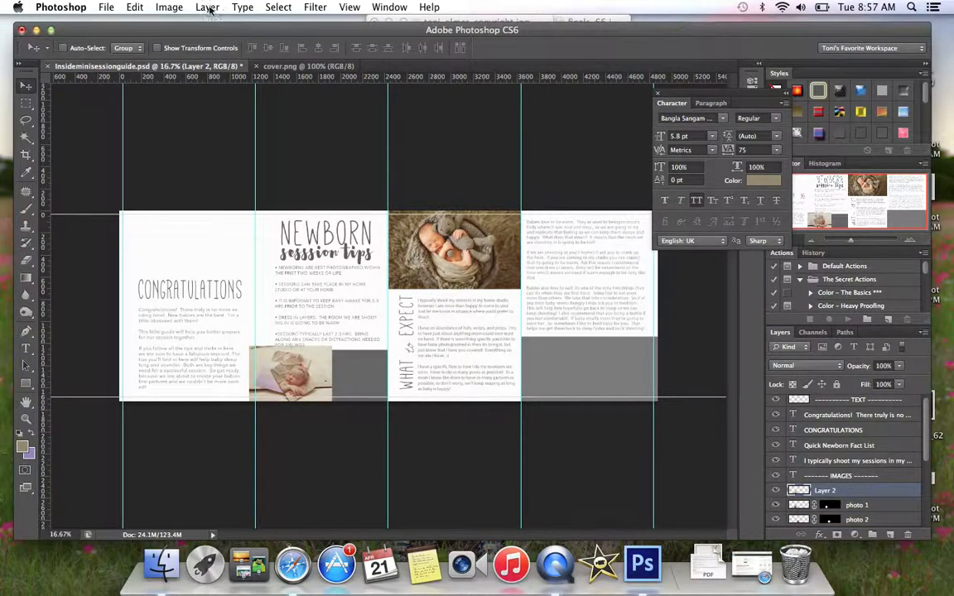
click(207, 8)
click(223, 210)
click(207, 7)
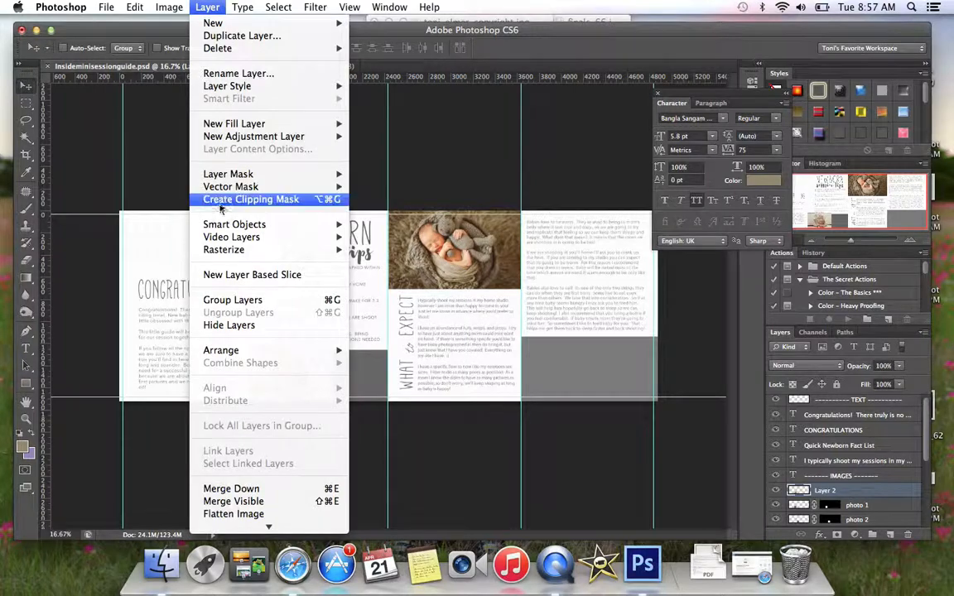
click(207, 198)
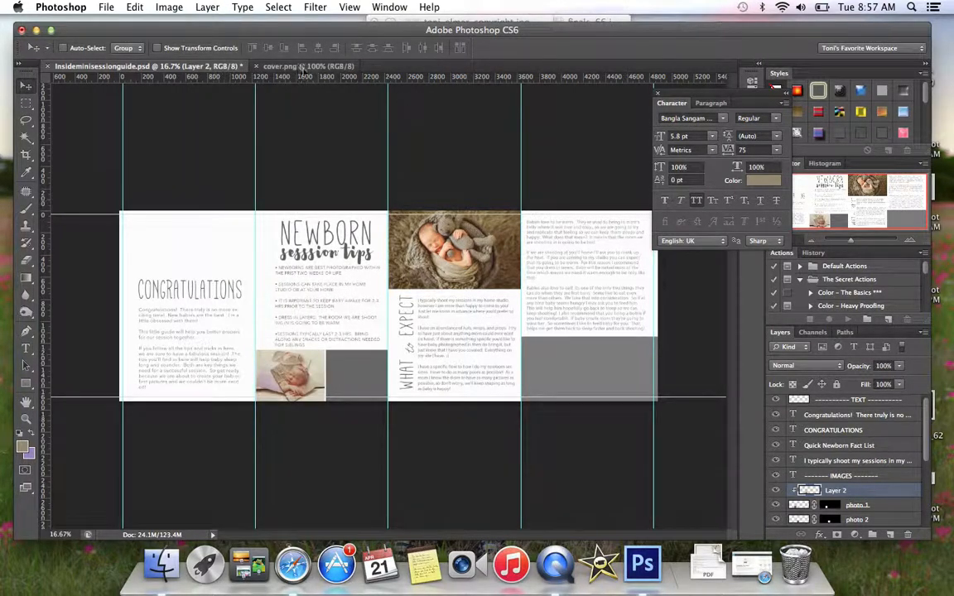
- Float the cover.png window and resize its image to 4.2 inches wide at 300 pixels/inch with its proportions constrained
drag(267, 66, 349, 30)
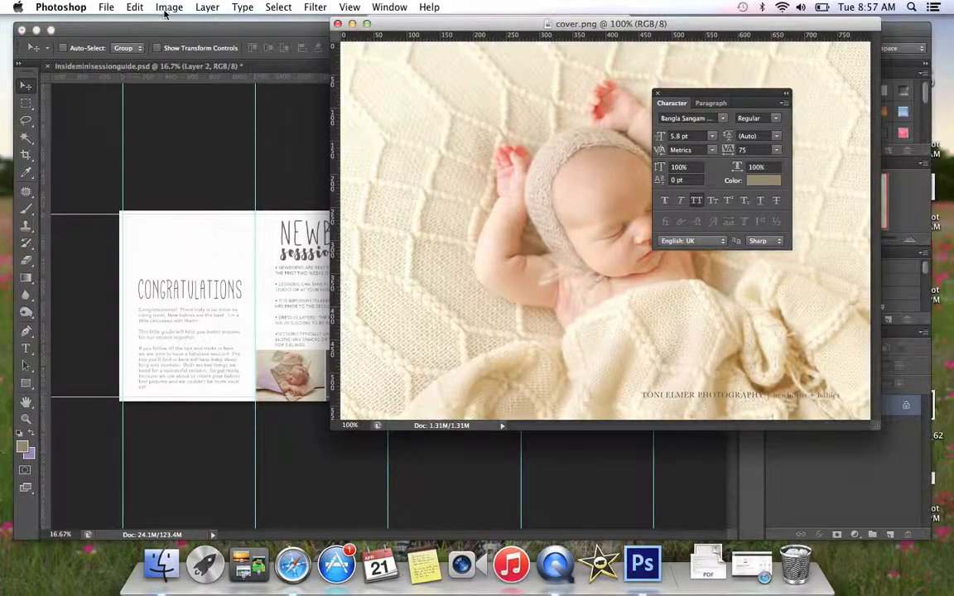
click(170, 9)
click(168, 9)
click(159, 11)
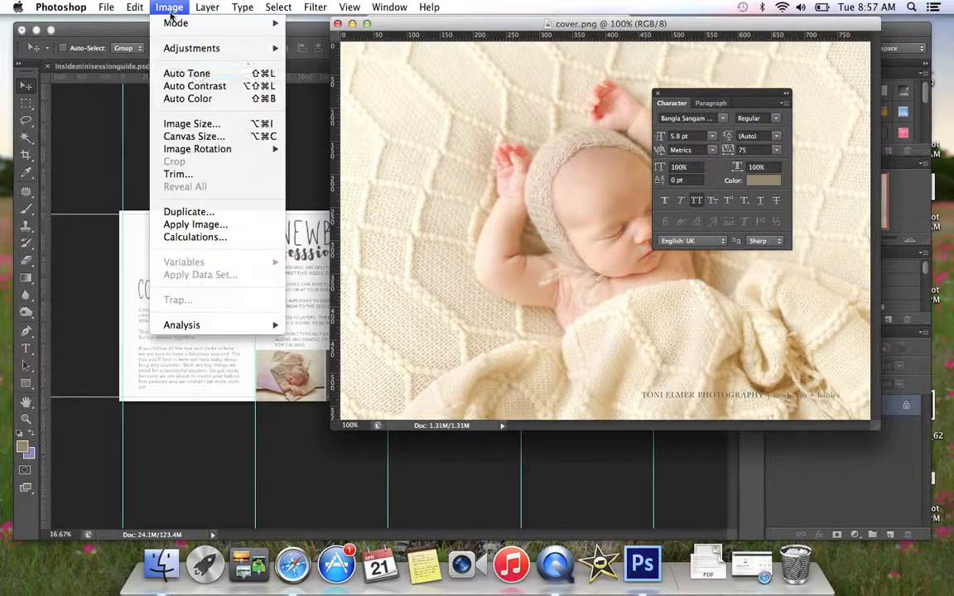
click(190, 124)
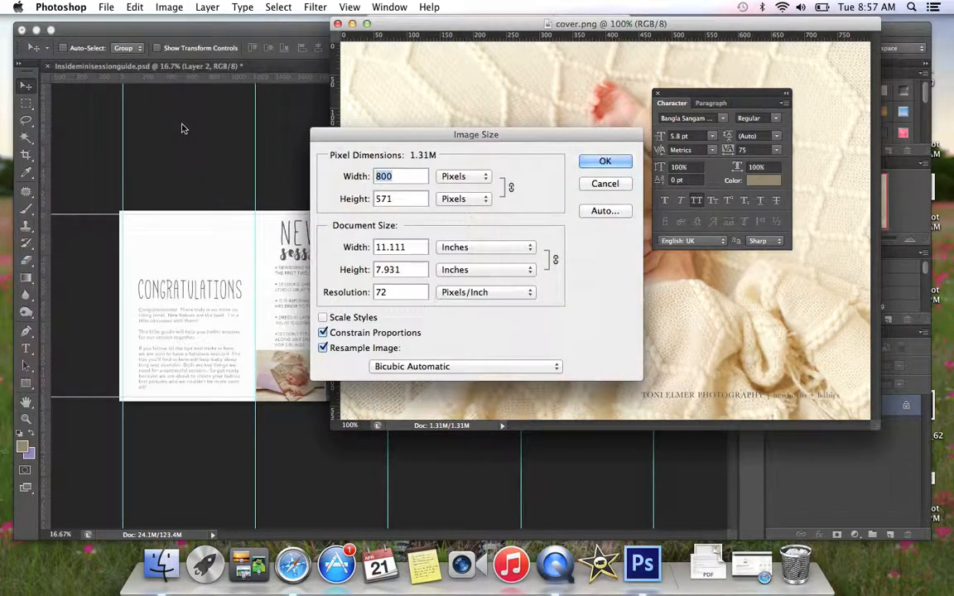
double_click(409, 249)
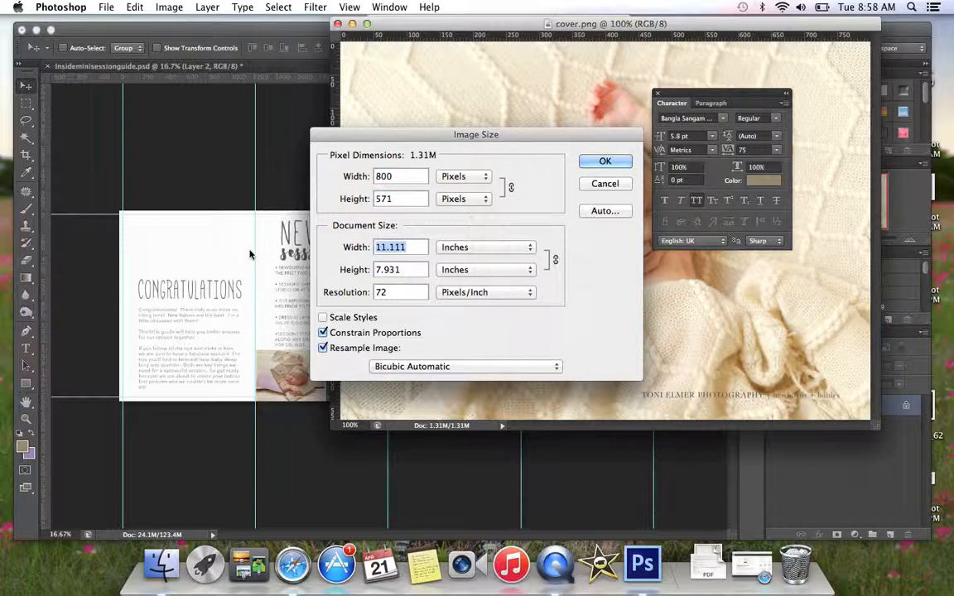
text(4.2)
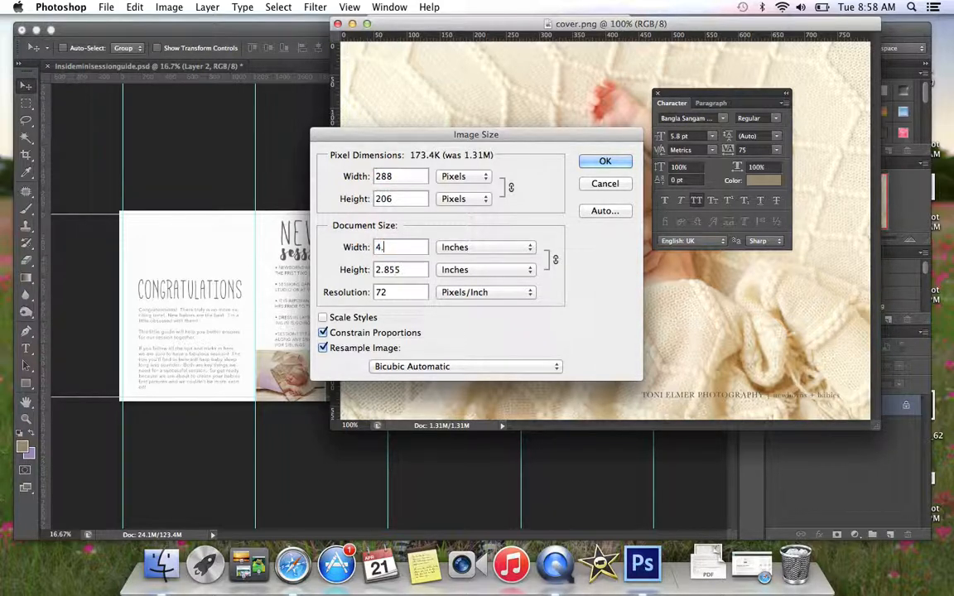
key(Tab)
key(Tab)
text(300)
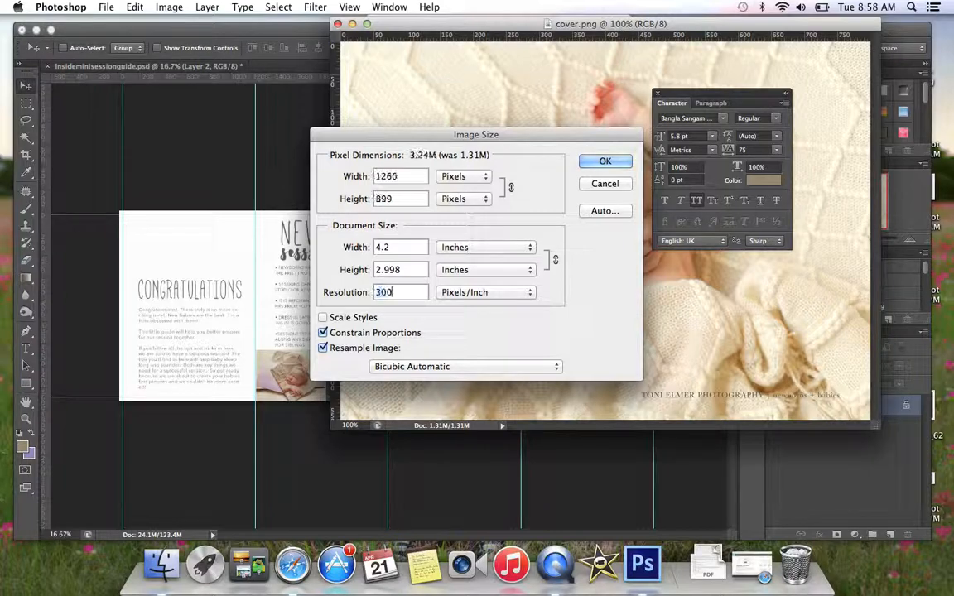
key(Return)
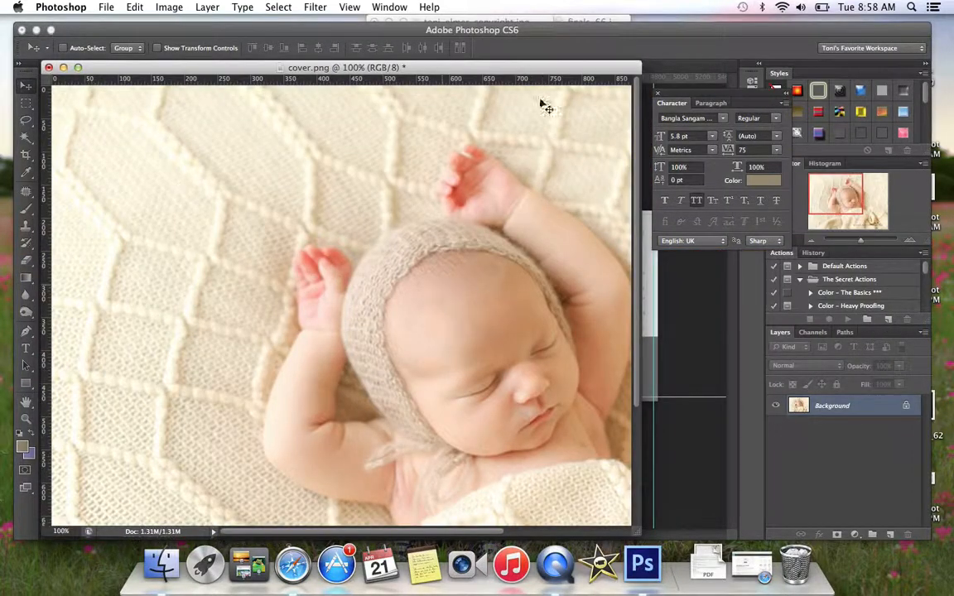
- Copy the cover.png photo over the fourth panel's lower placeholder and clip its layer to photo 4
click(680, 362)
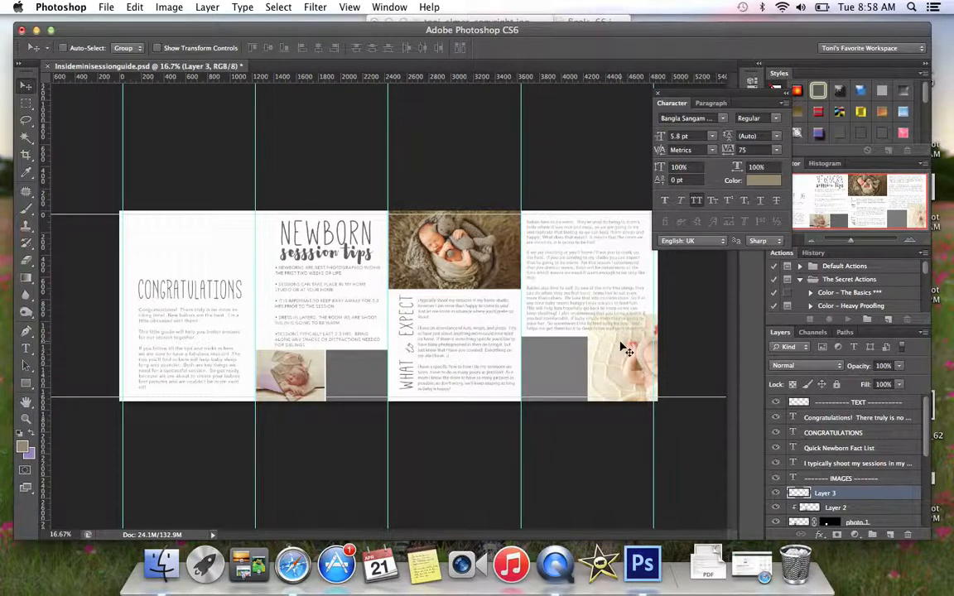
drag(627, 343, 558, 359)
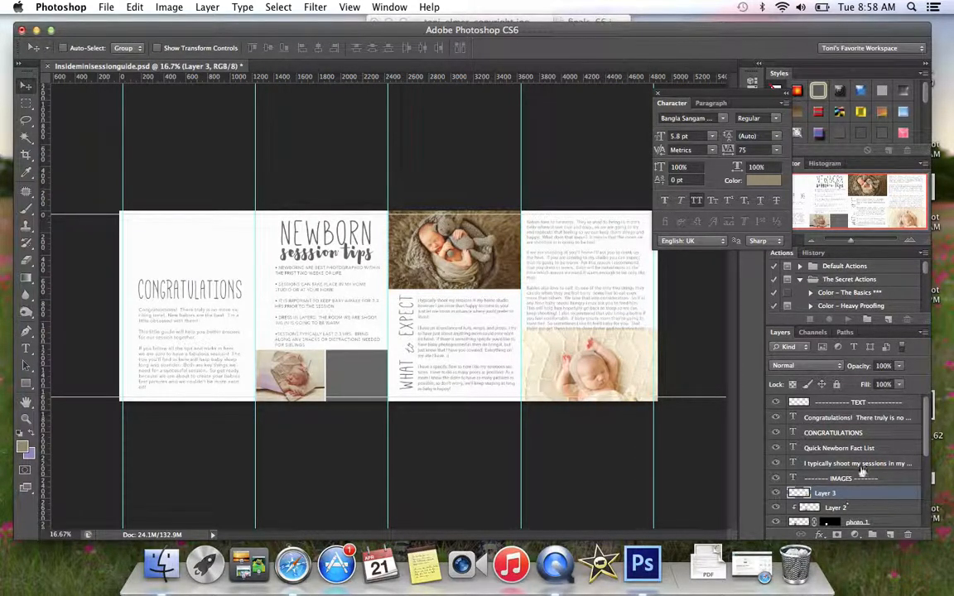
scroll(861, 471, down, 4)
scroll(861, 453, up, 2)
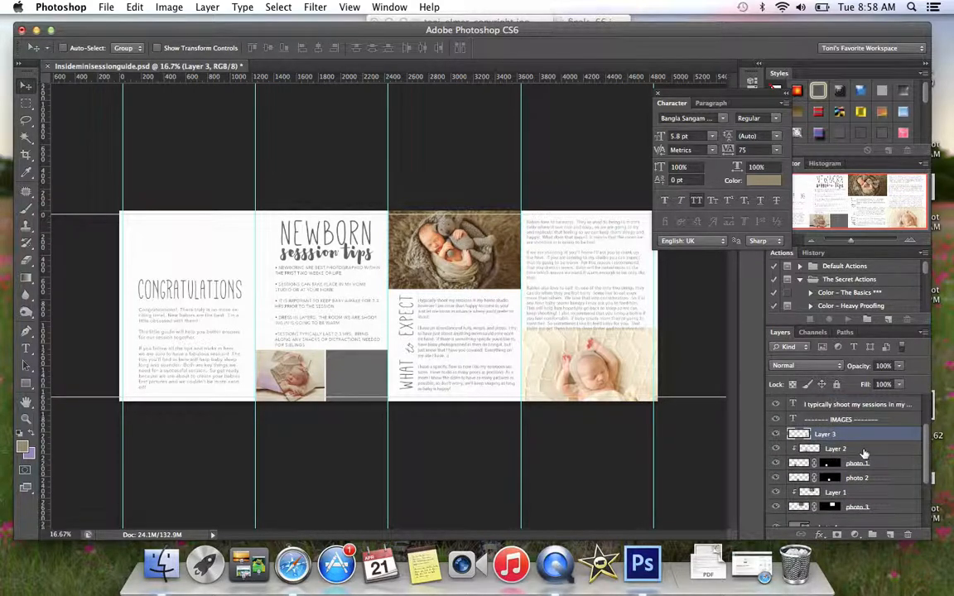
drag(885, 437, 899, 476)
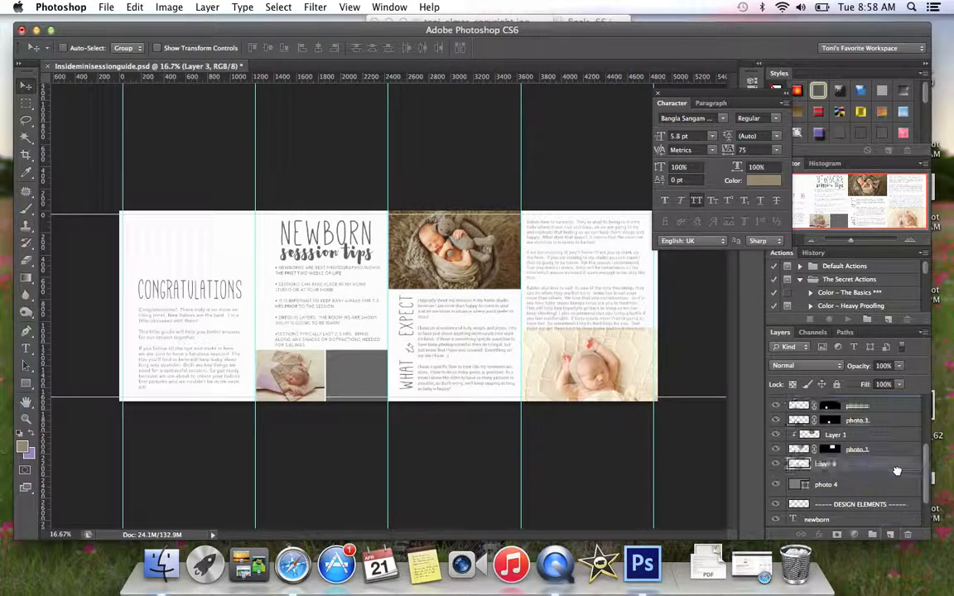
click(206, 7)
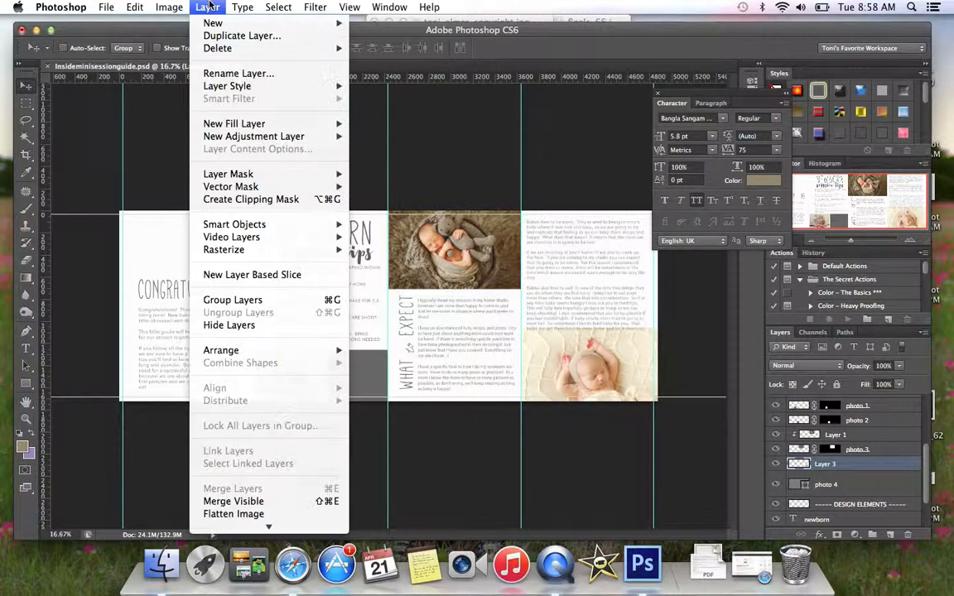
click(240, 199)
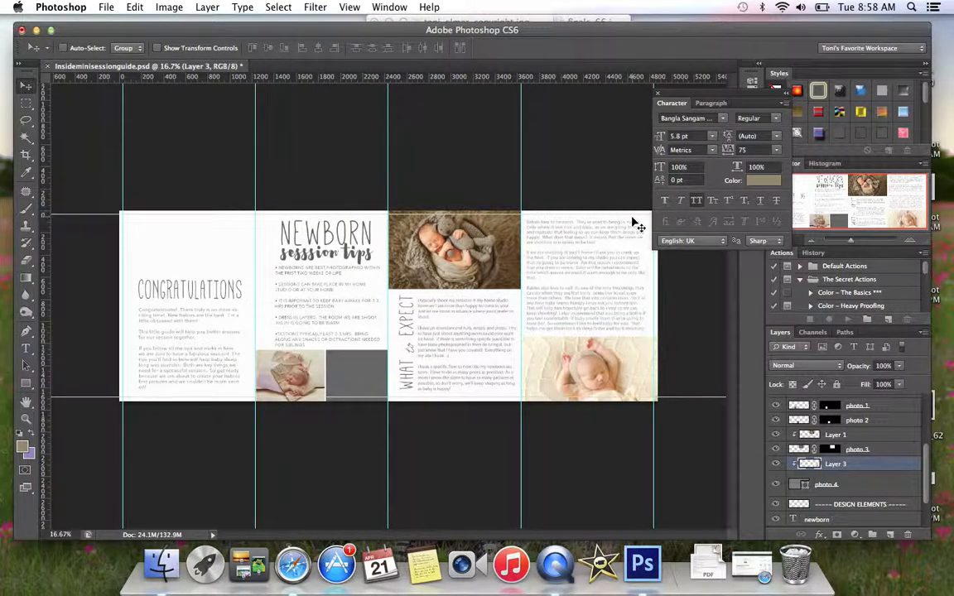
- Open the paragraph under the CONGRATULATIONS heading for text editing and look through the available fonts
click(26, 348)
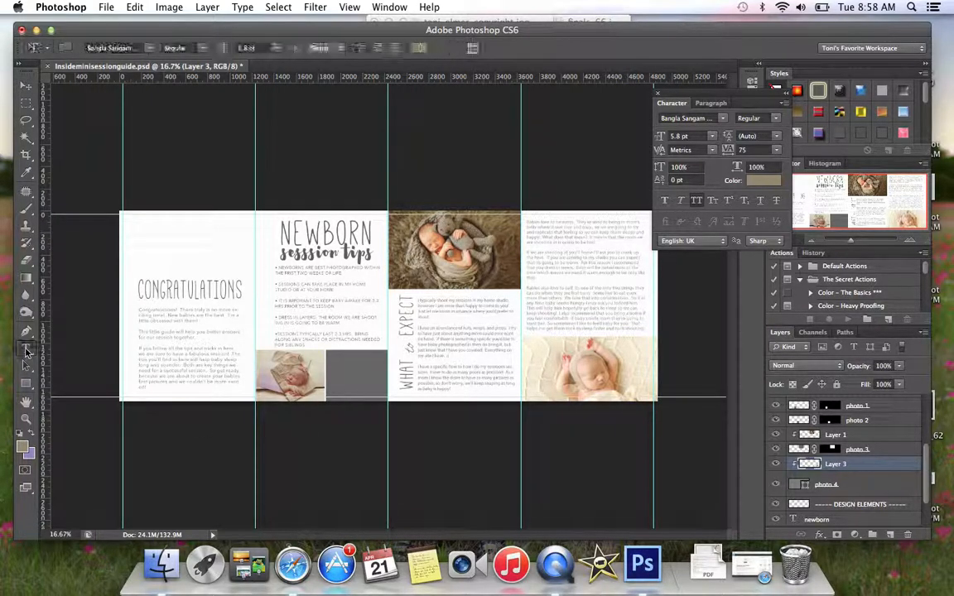
click(191, 308)
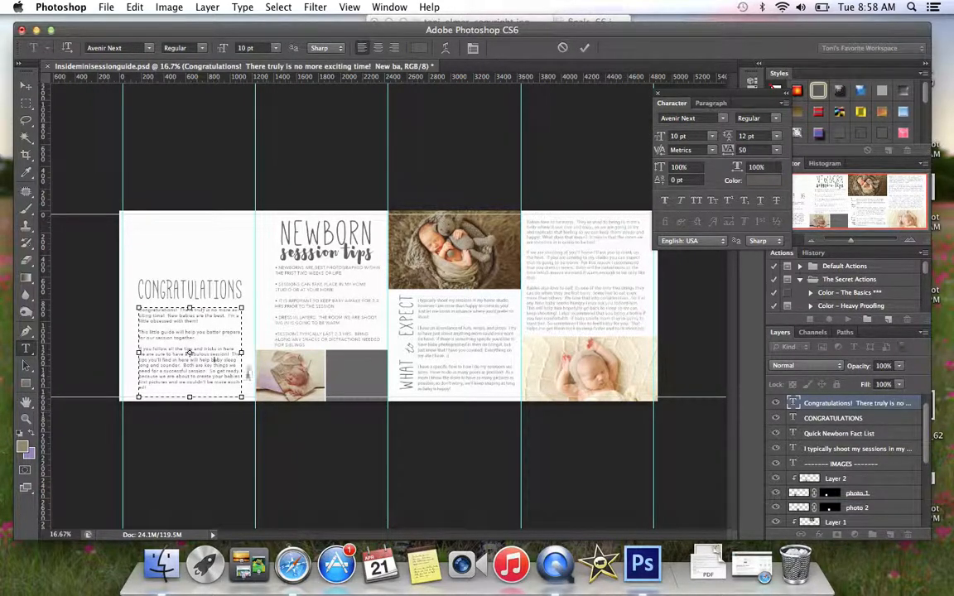
click(149, 49)
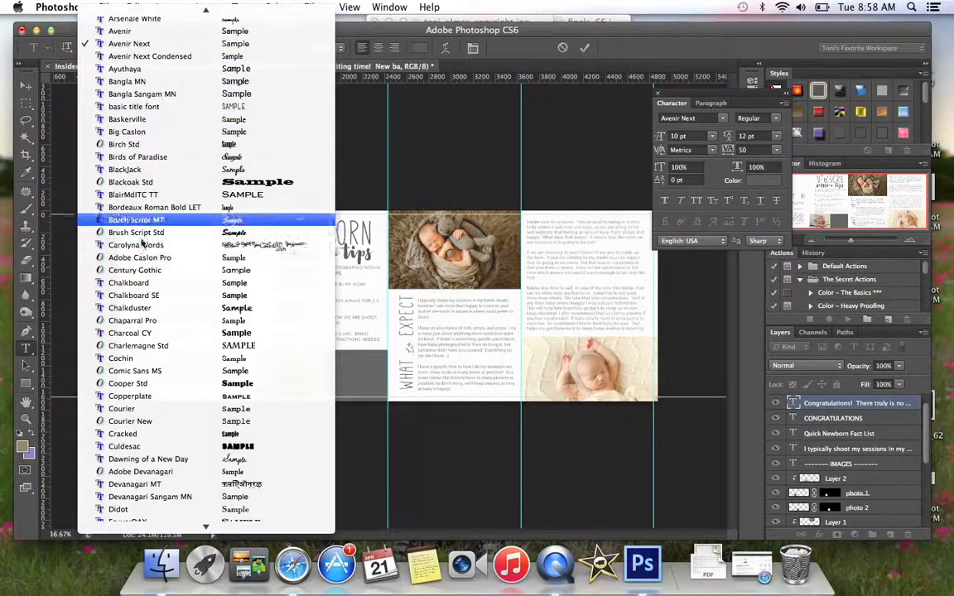
click(442, 123)
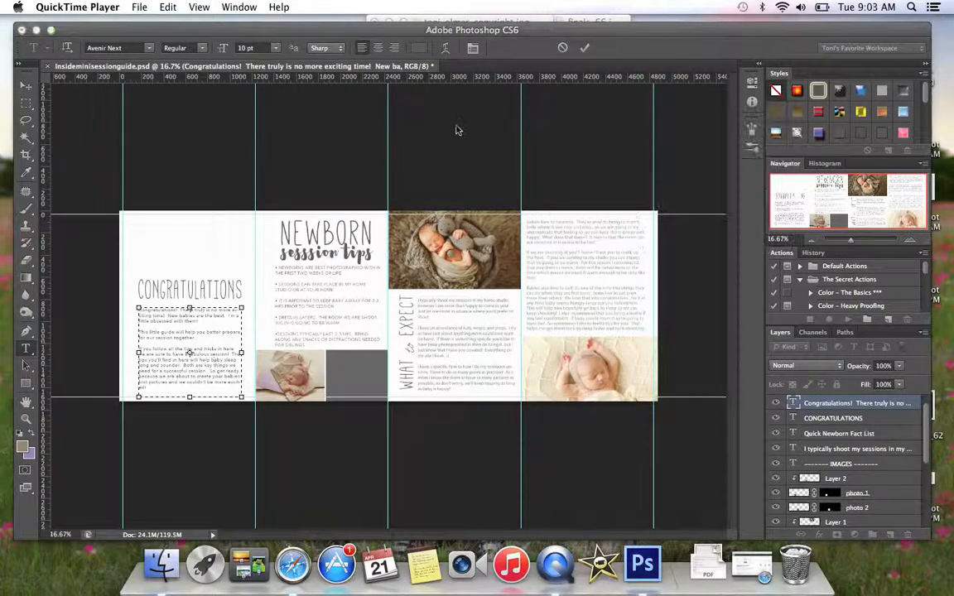
- Finish editing the CONGRATULATIONS paragraph text and flatten the whole newborn session guide into a single layer
click(895, 414)
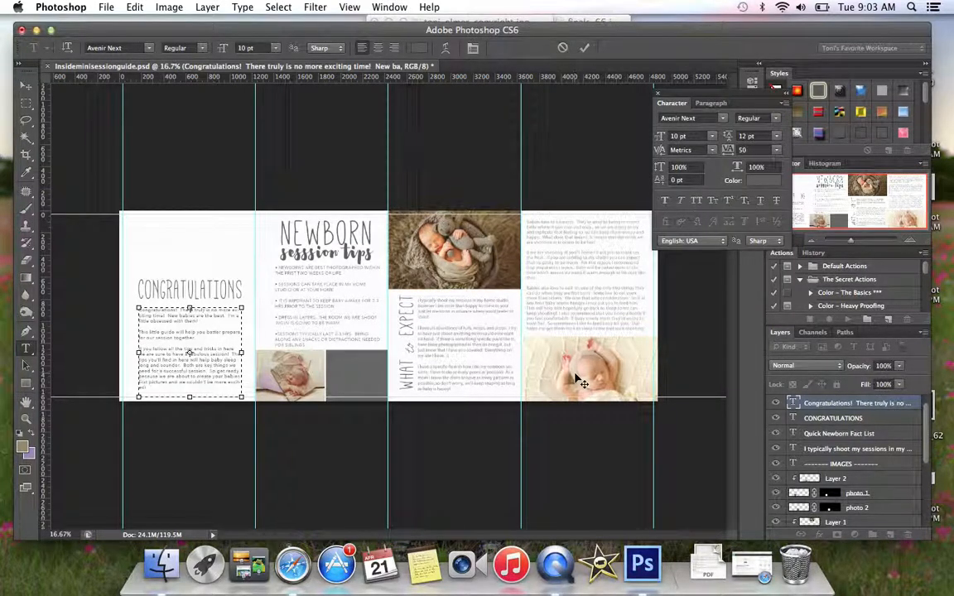
click(207, 7)
click(252, 488)
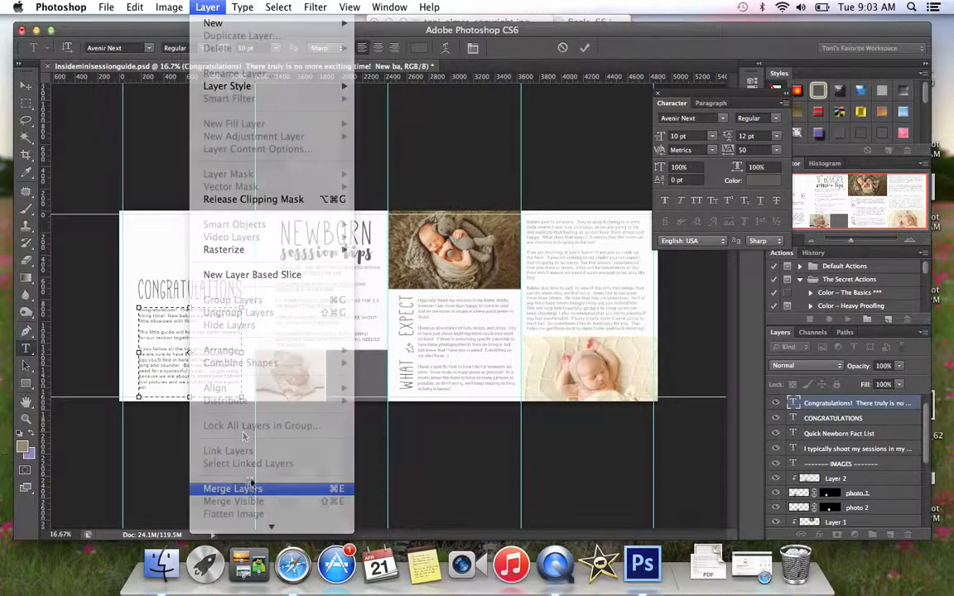
click(207, 6)
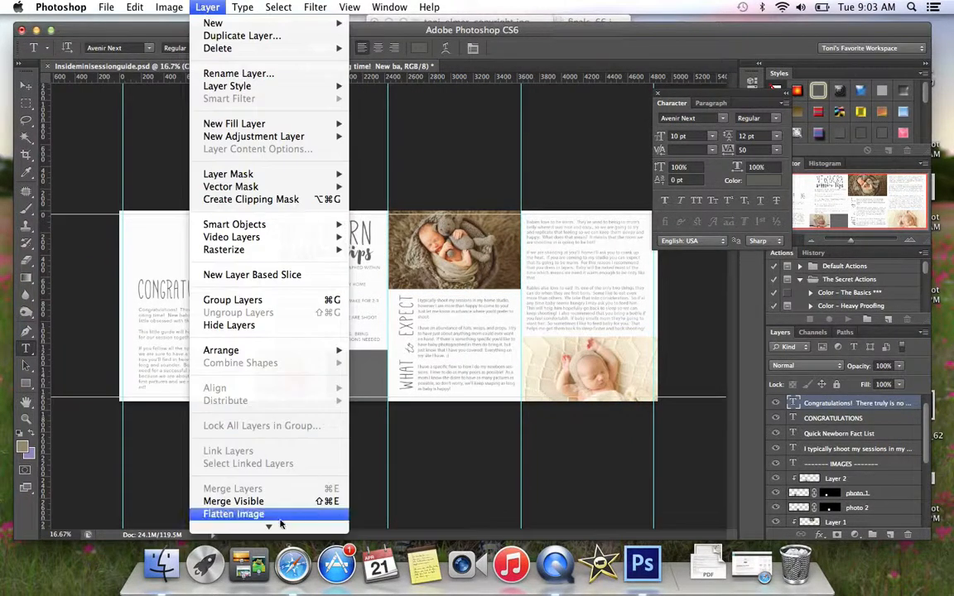
click(240, 501)
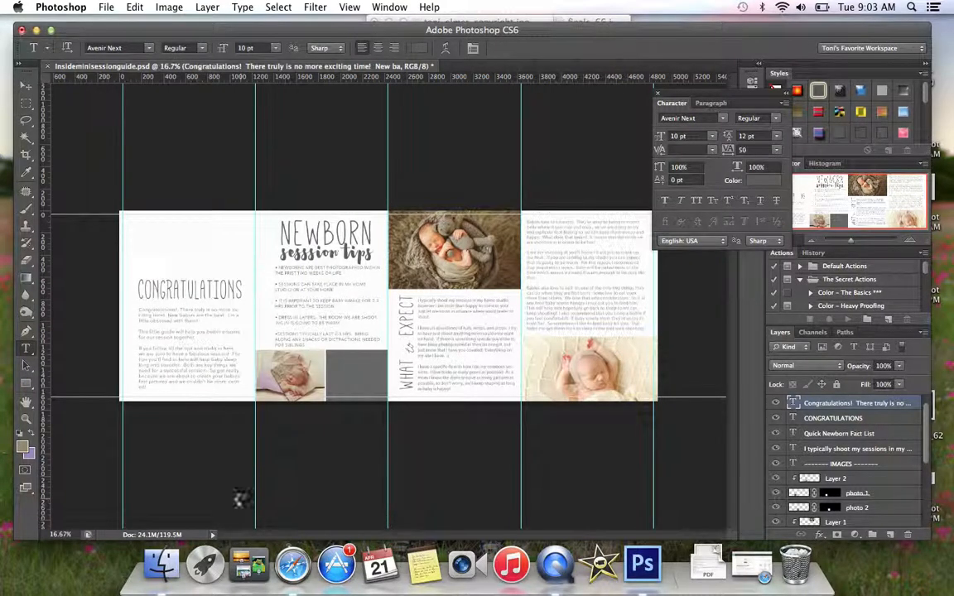
click(106, 7)
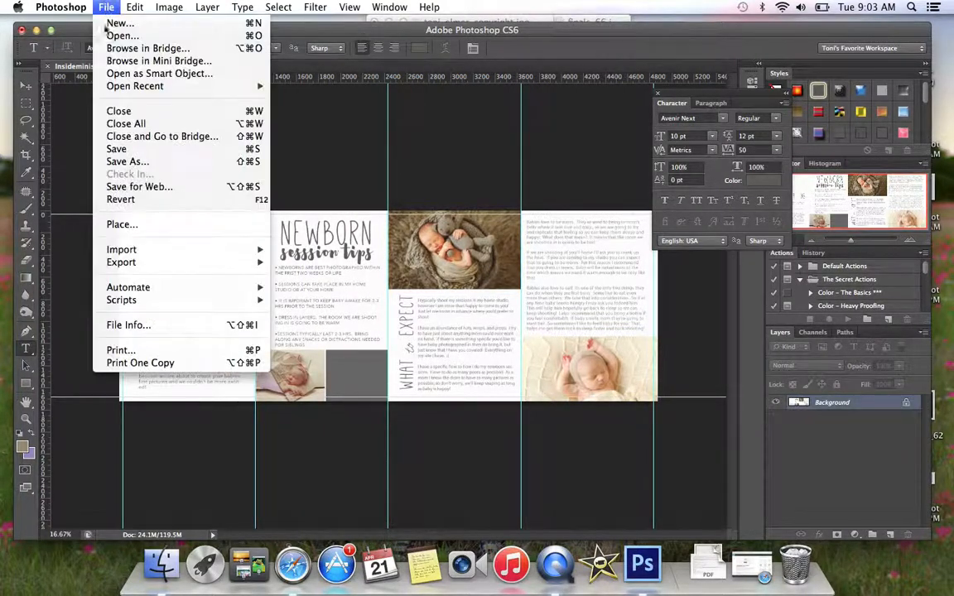
click(118, 157)
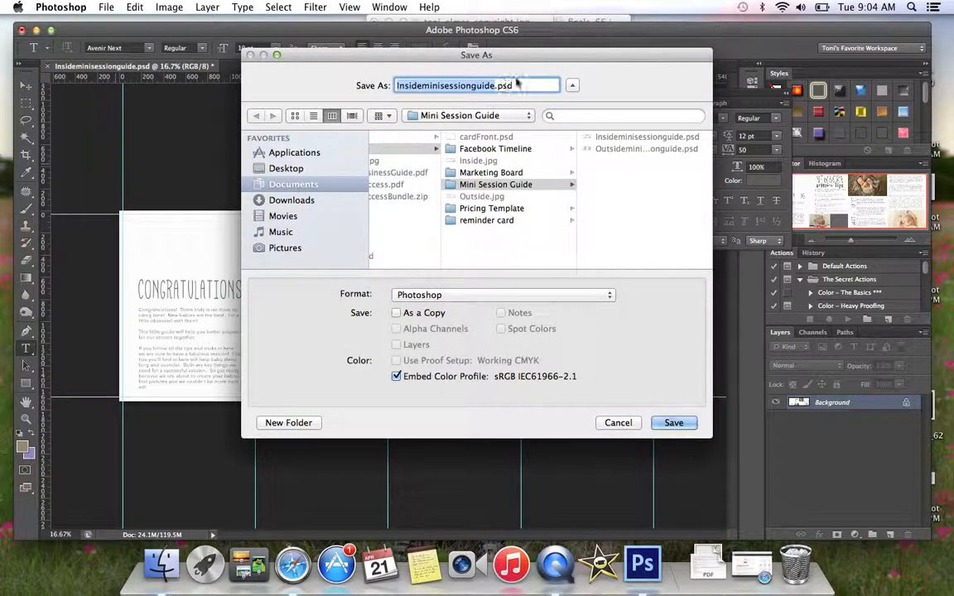
click(617, 423)
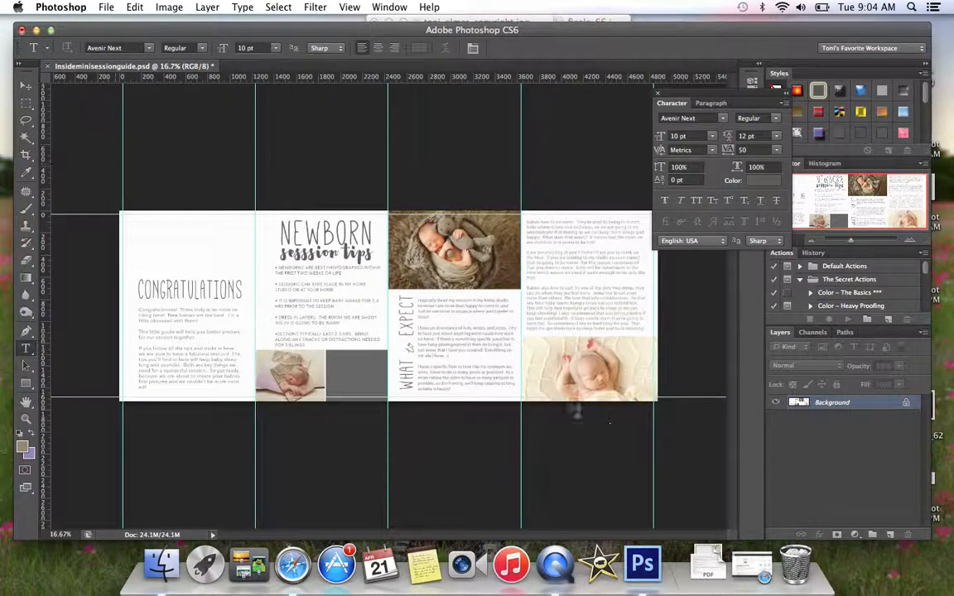
click(155, 7)
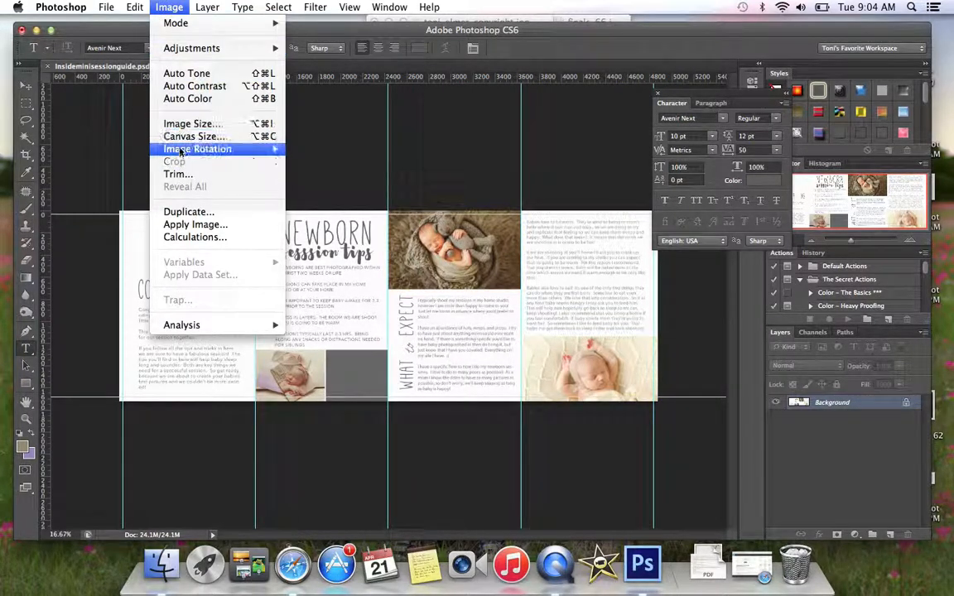
click(187, 212)
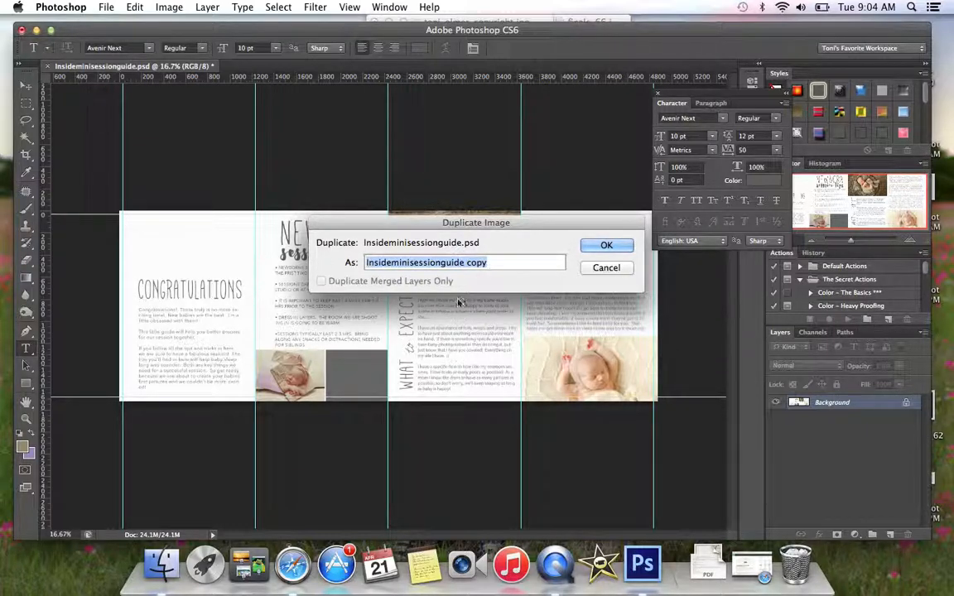
click(619, 268)
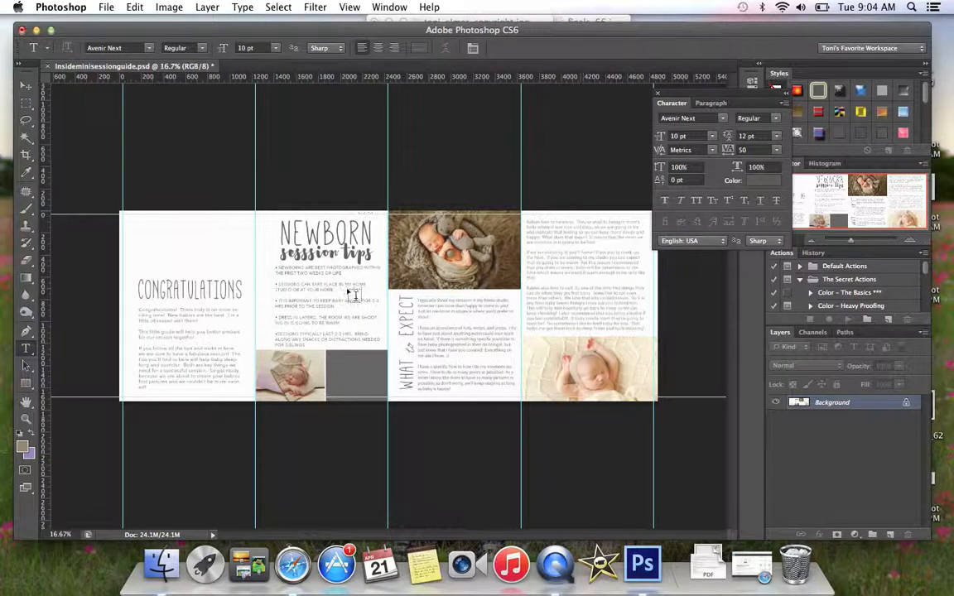